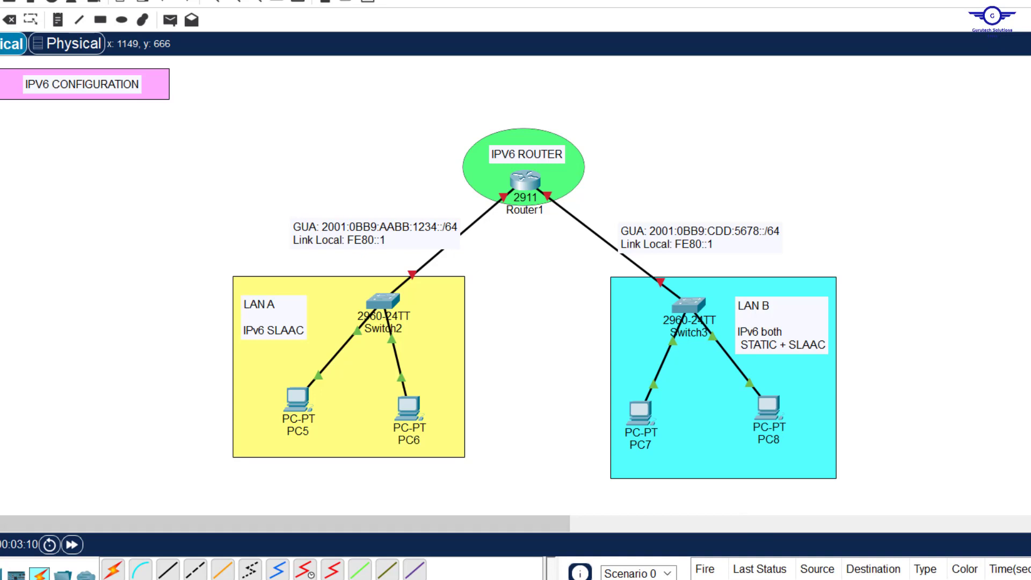
Review the IPv6 configuration tasks in config-guide.txt, focusing on the router addressing task, and compare them with the network topology
mouse_move(779, 579)
left_click(779, 547)
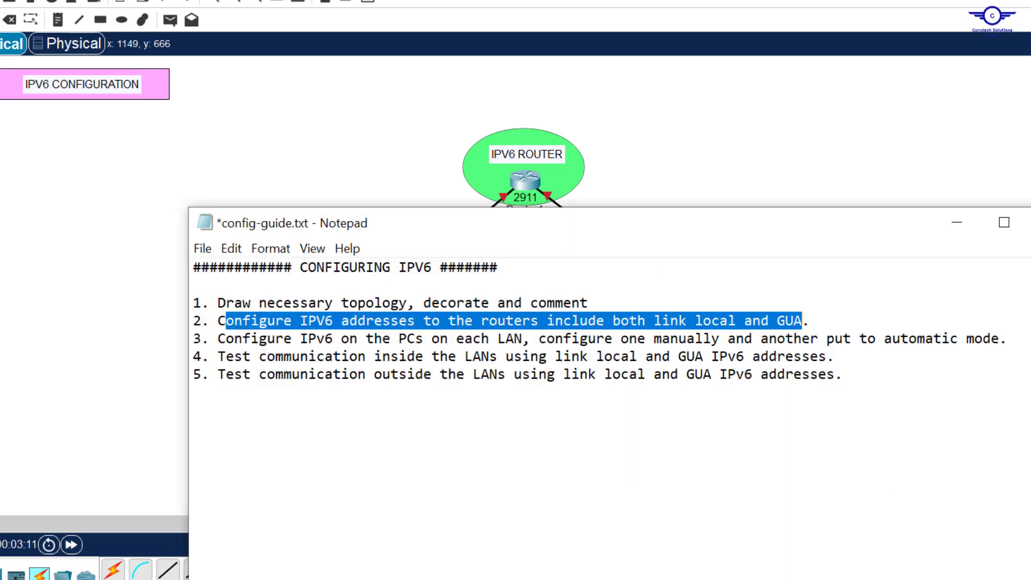
left_click(557, 302)
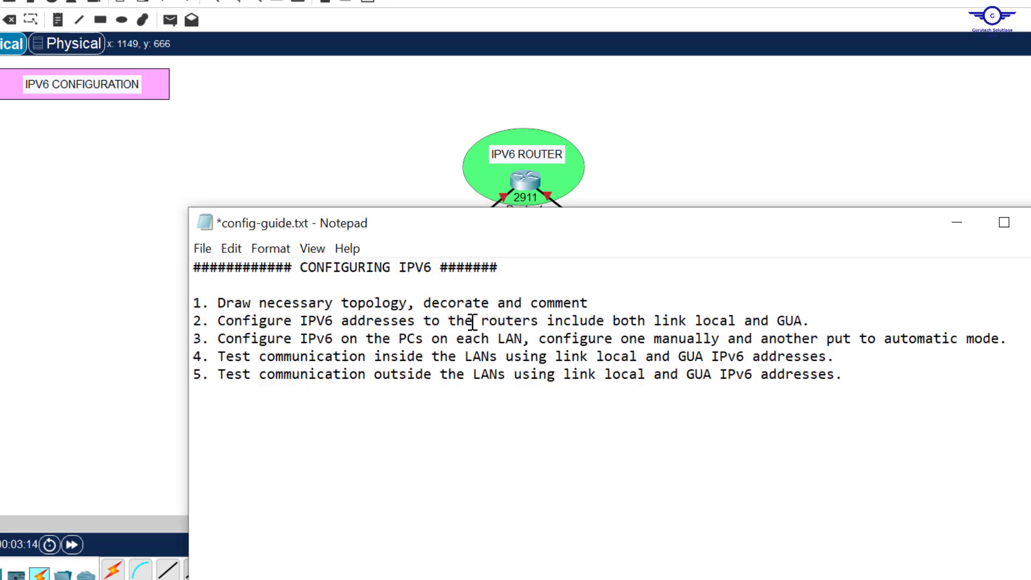
left_click(706, 197)
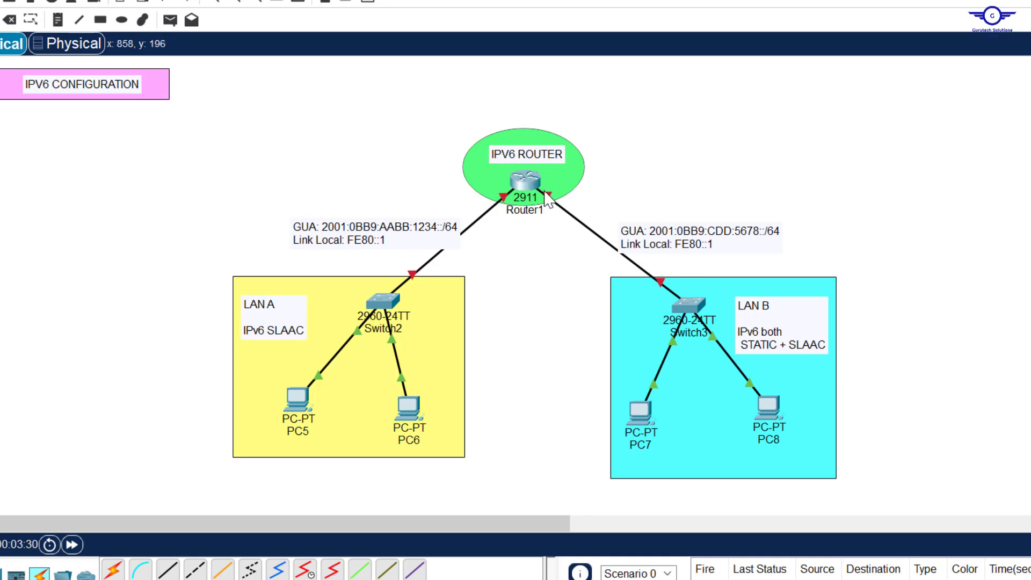
mouse_move(547, 200)
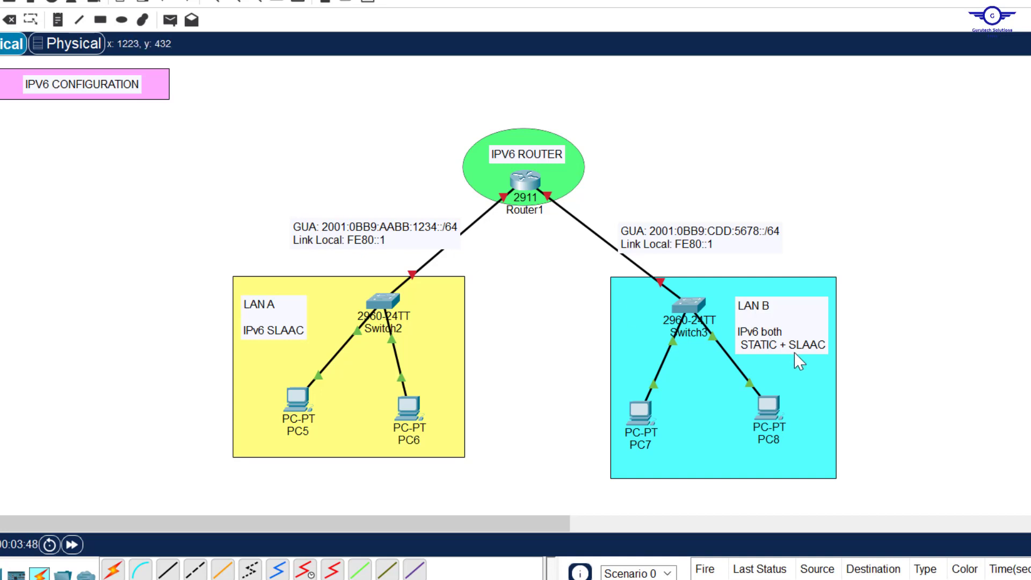
key("alt+Tab")
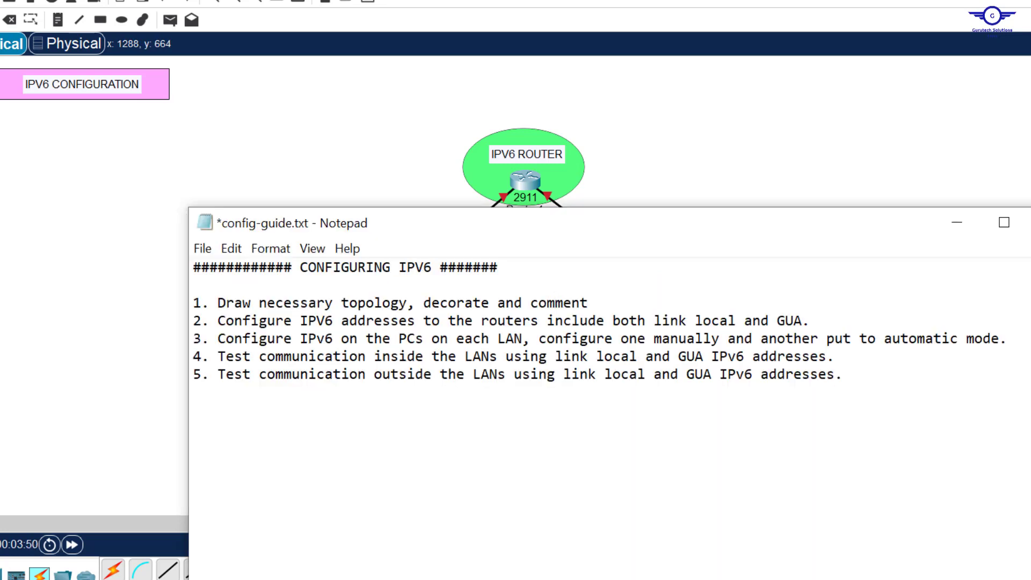
left_click_drag(811, 322, 523, 321)
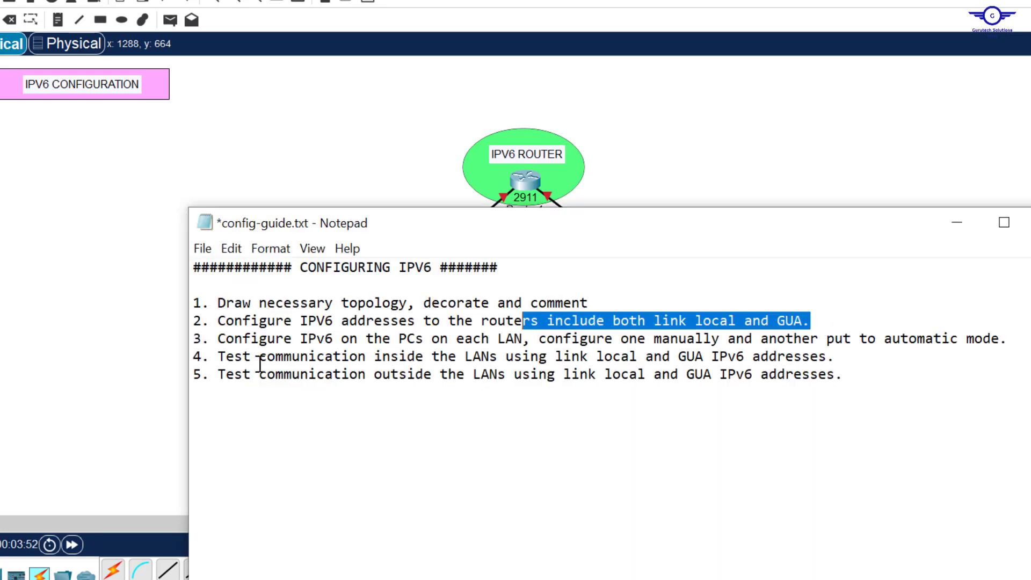
left_click_drag(259, 364, 219, 328)
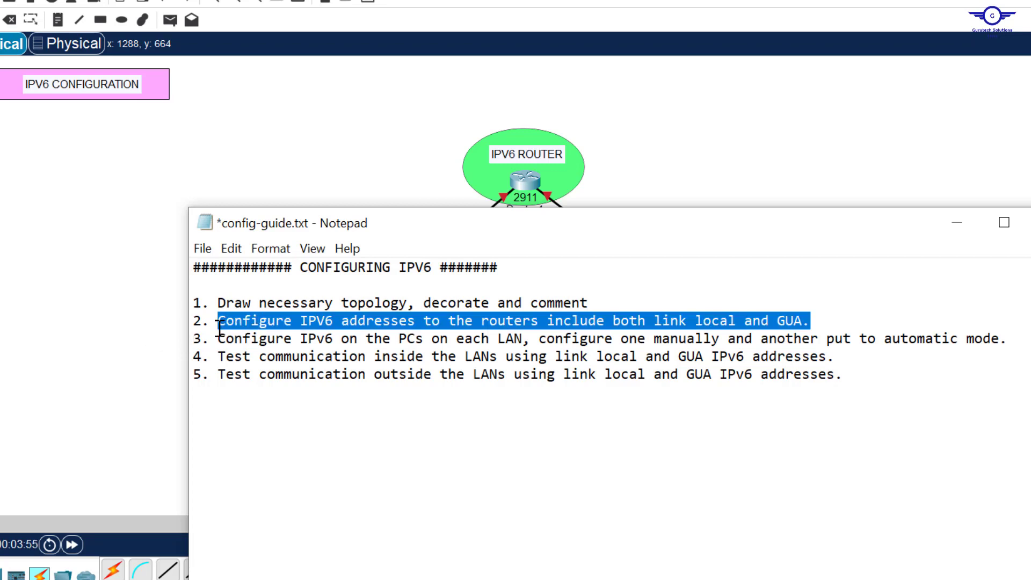
left_click(746, 173)
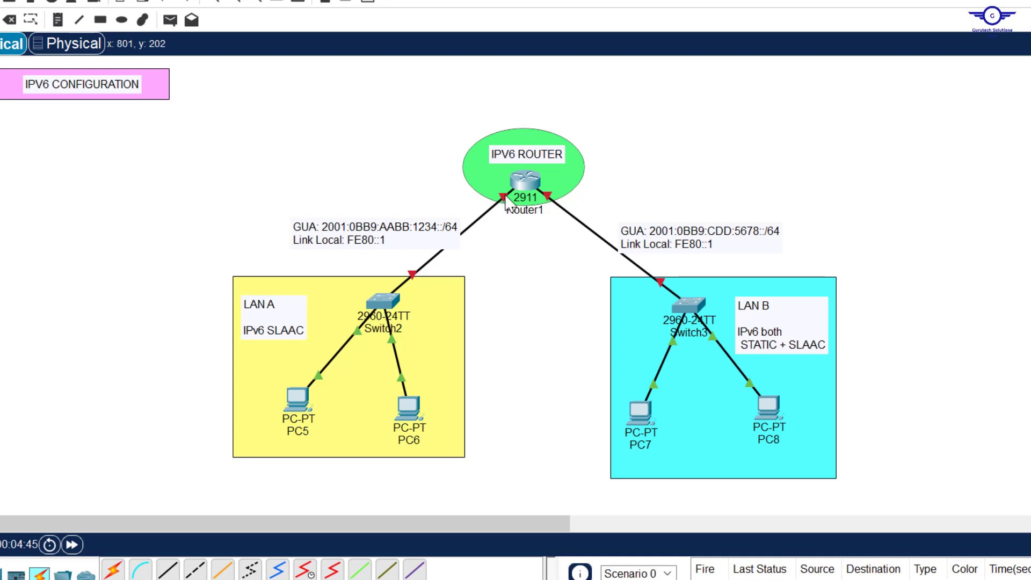
Open Router1's command line interface and decline the initial configuration dialog
mouse_move(506, 202)
mouse_move(553, 202)
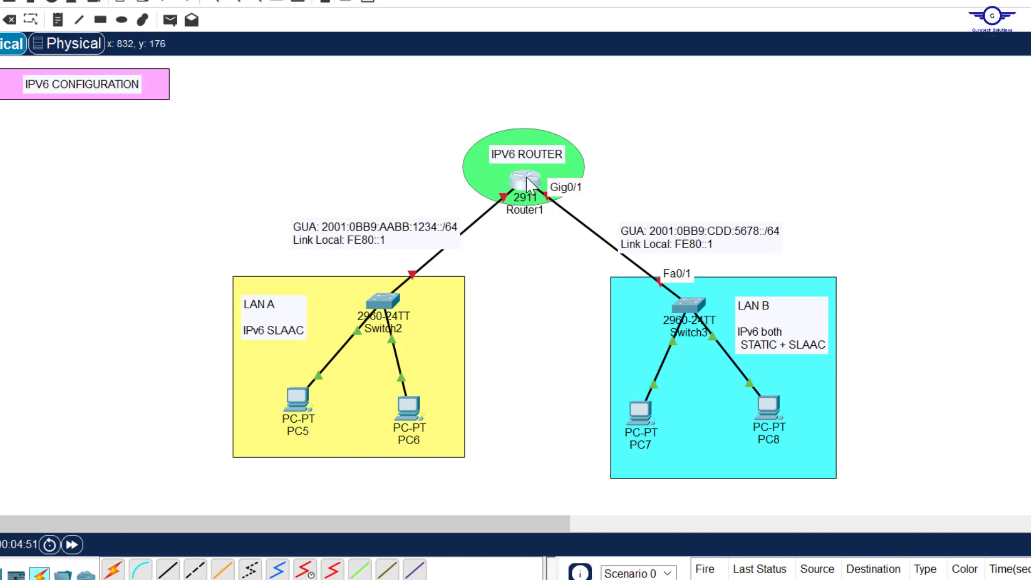
left_click(531, 184)
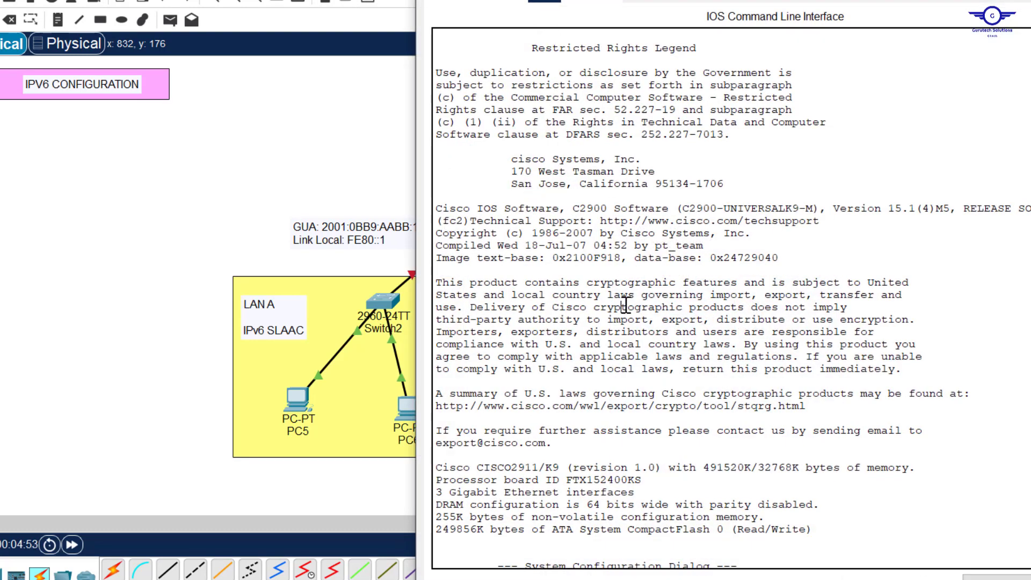
key("Return")
key("Return")
type("no")
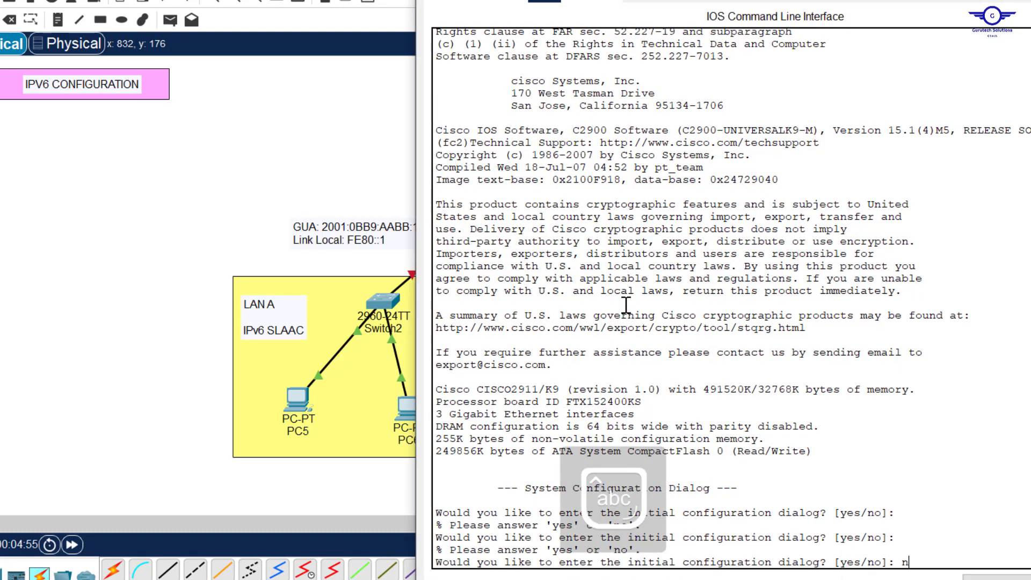
key("Return")
left_click_drag(784, 2, 787, 24)
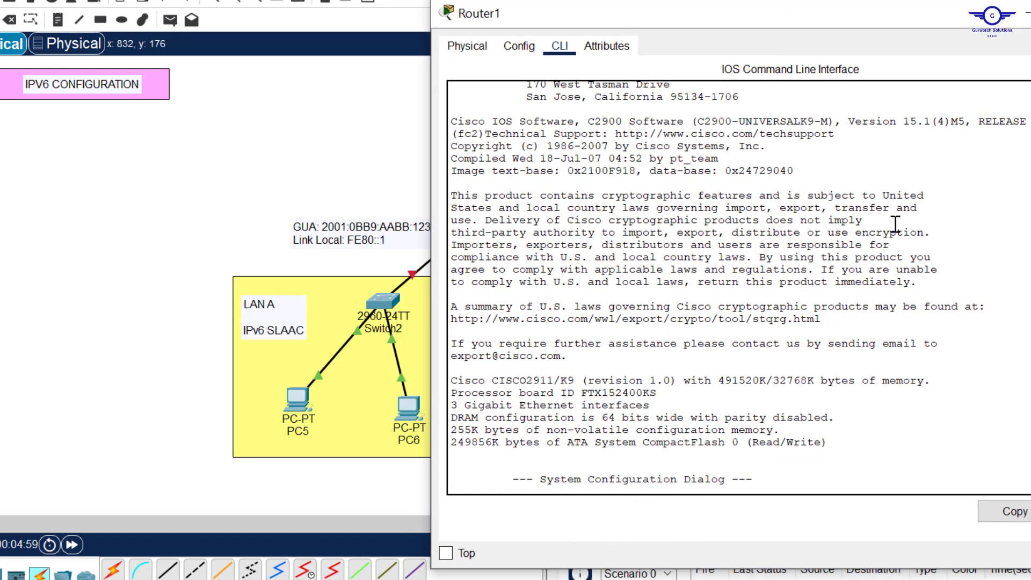
Enter privileged mode on Router1 and switch to global configuration mode
key("Return")
key("Return")
type("en")
key("Return")
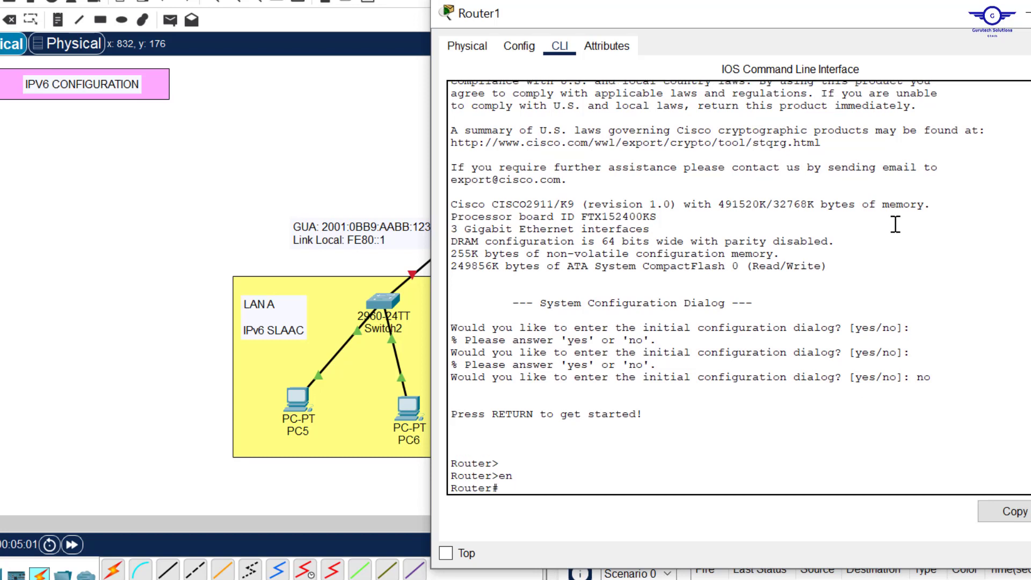
key("Return")
type("conf t")
key("Return")
key("Return")
key("Return")
key("Return")
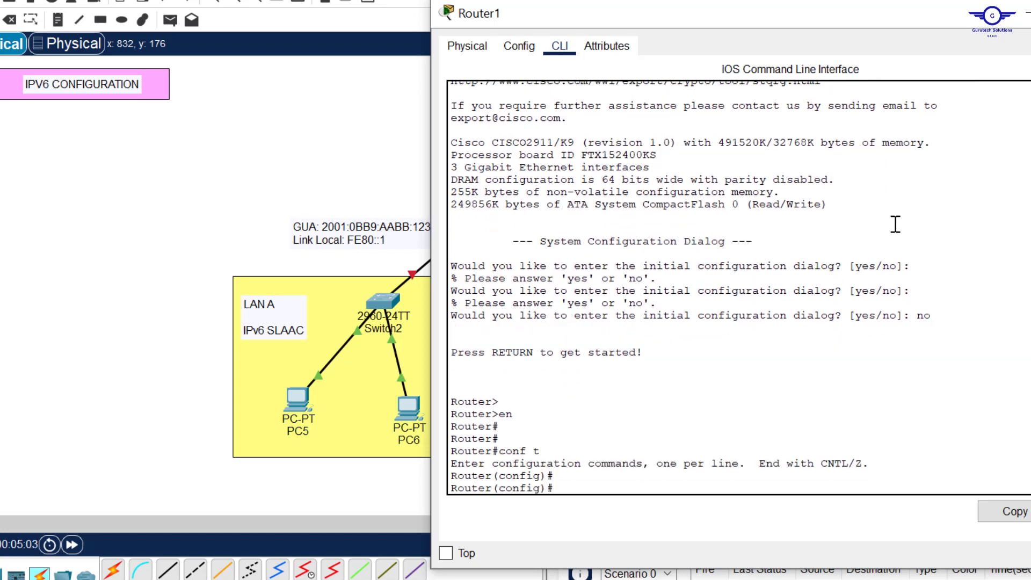
Enable Router1's gig 0/0 interface with no shut and check its link in the topology
type("int")
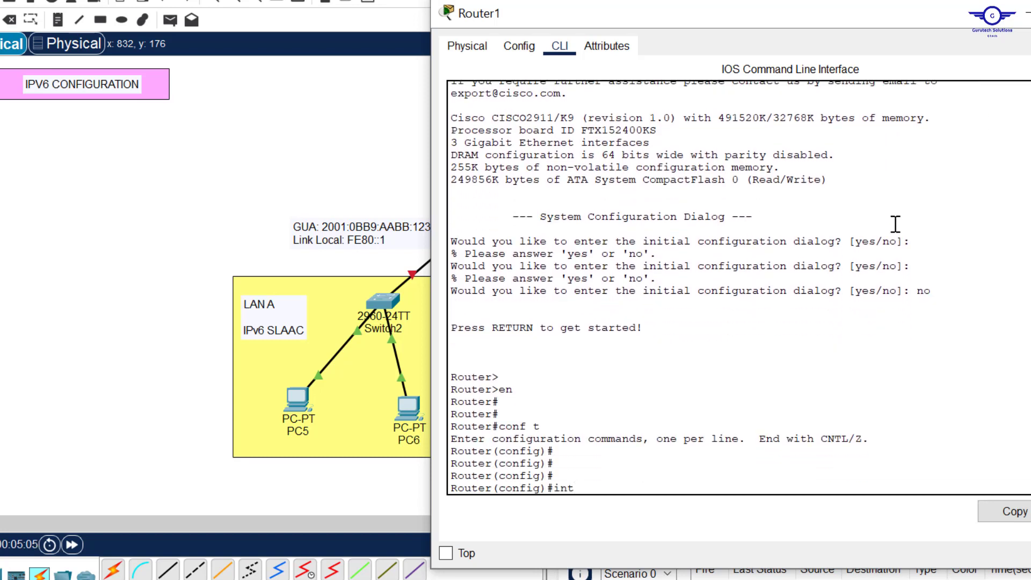
type(" gig 0/0")
key("Return")
key("Return")
key("Return")
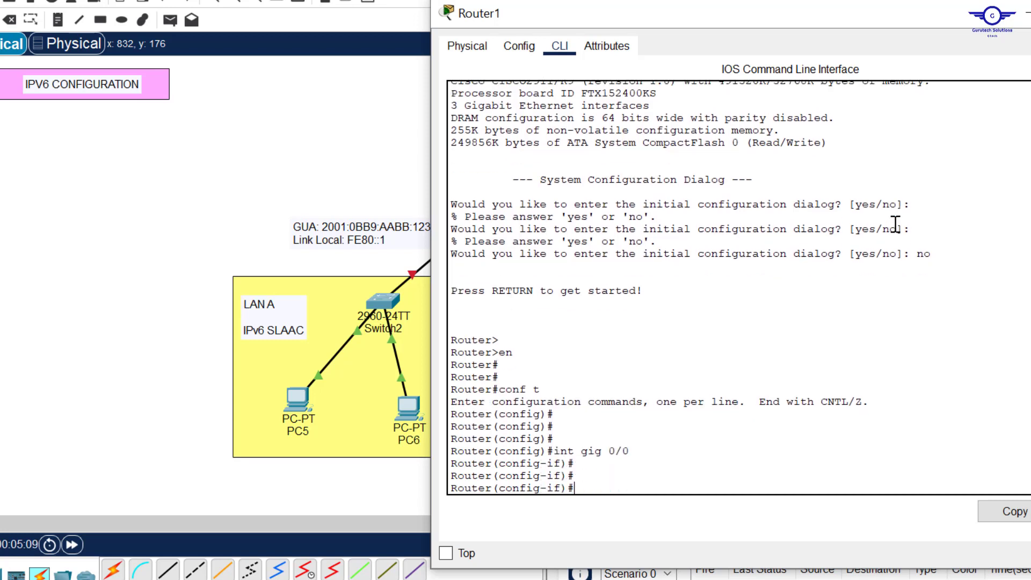
type("no shut")
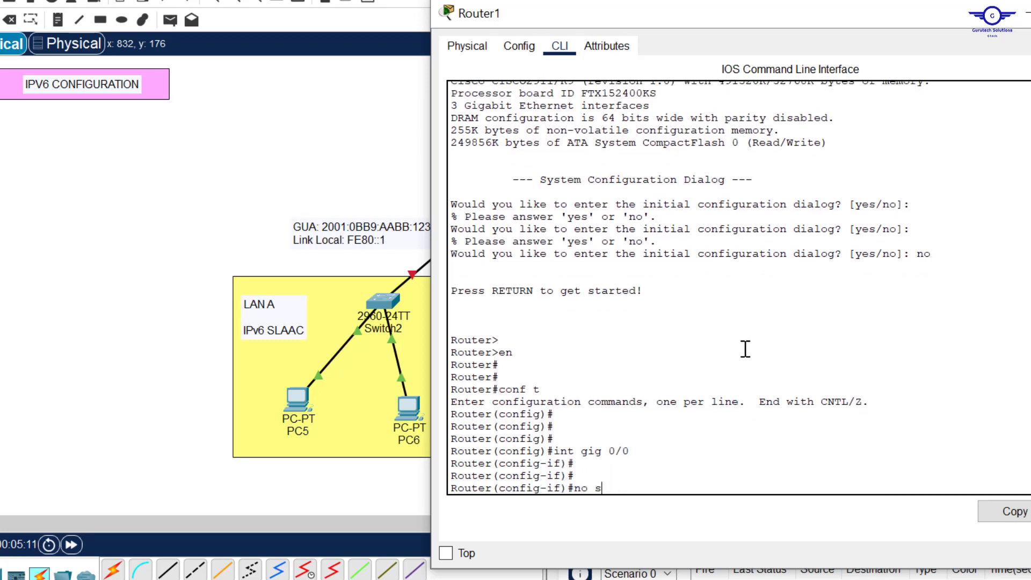
key("Return")
key("Return")
key("Return")
key("Return")
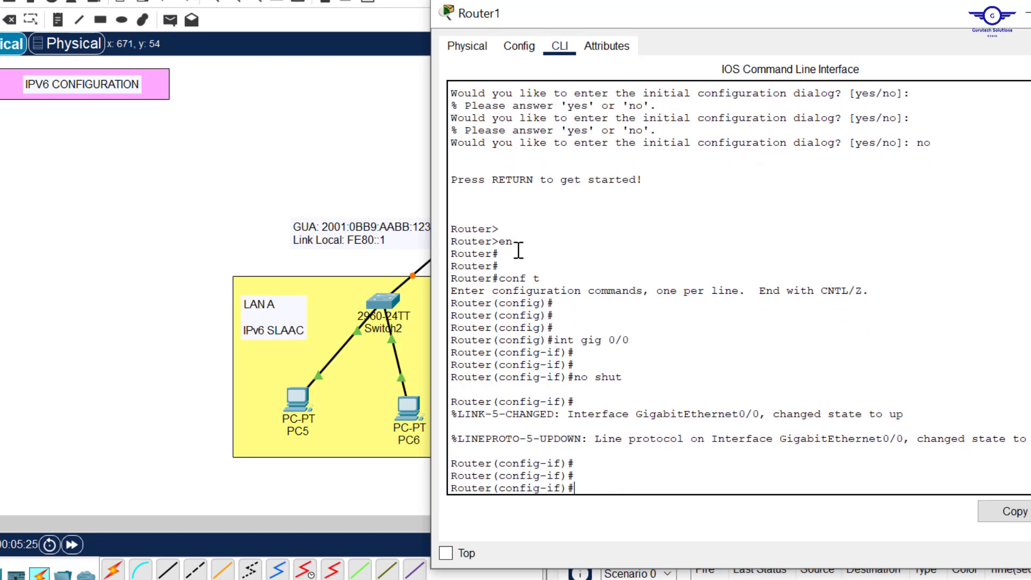
left_click(333, 143)
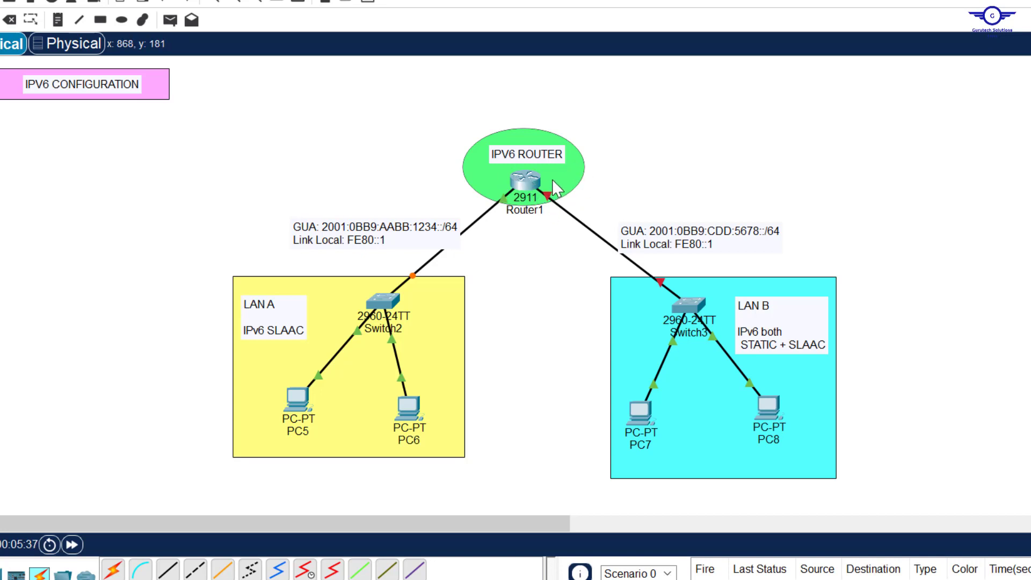
Return to Router1's command line and exit the interface configuration to global configuration mode
left_click(537, 186)
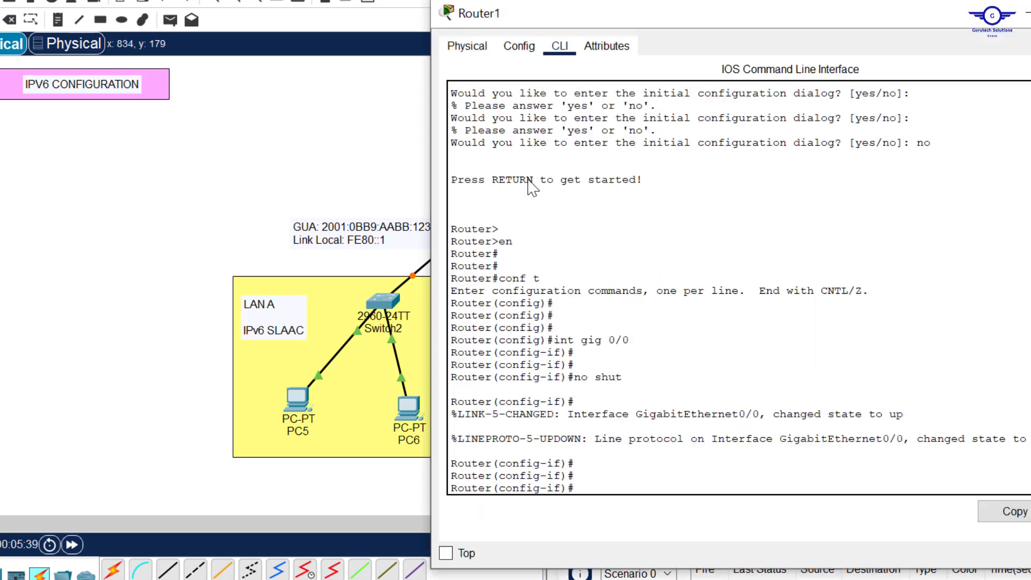
type("ex")
key("Return")
key("Return")
key("Return")
key("Return")
key("Return")
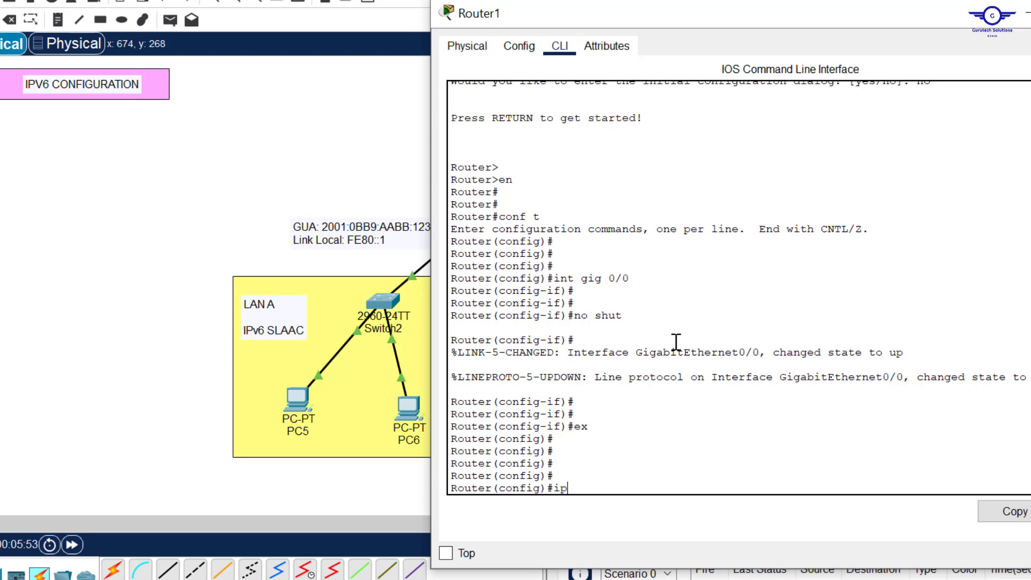
Enable IPv6 routing on Router1 with the ipv6 unicast-routing command
type("v")
key("Tab")
type("uni")
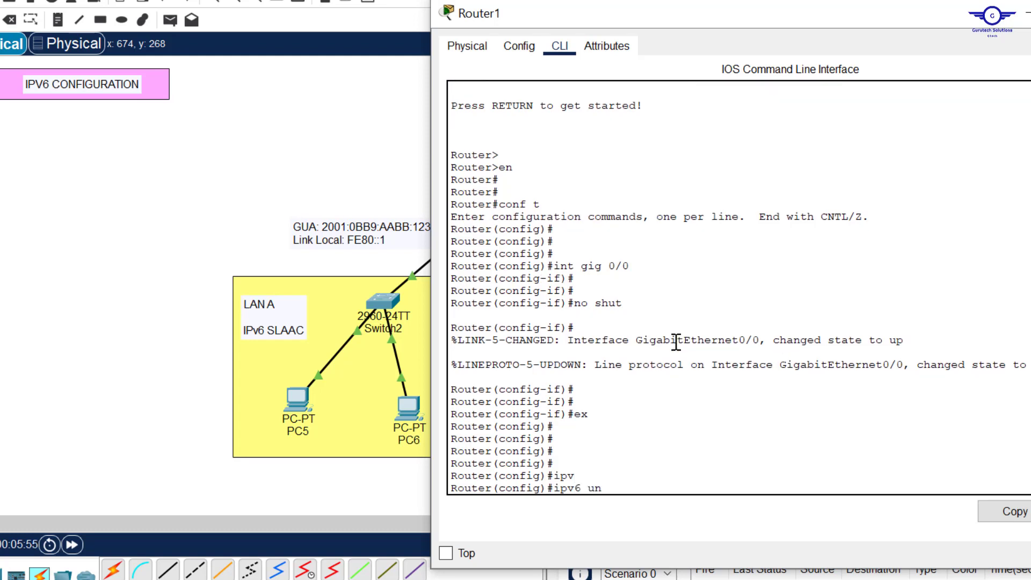
key("Tab")
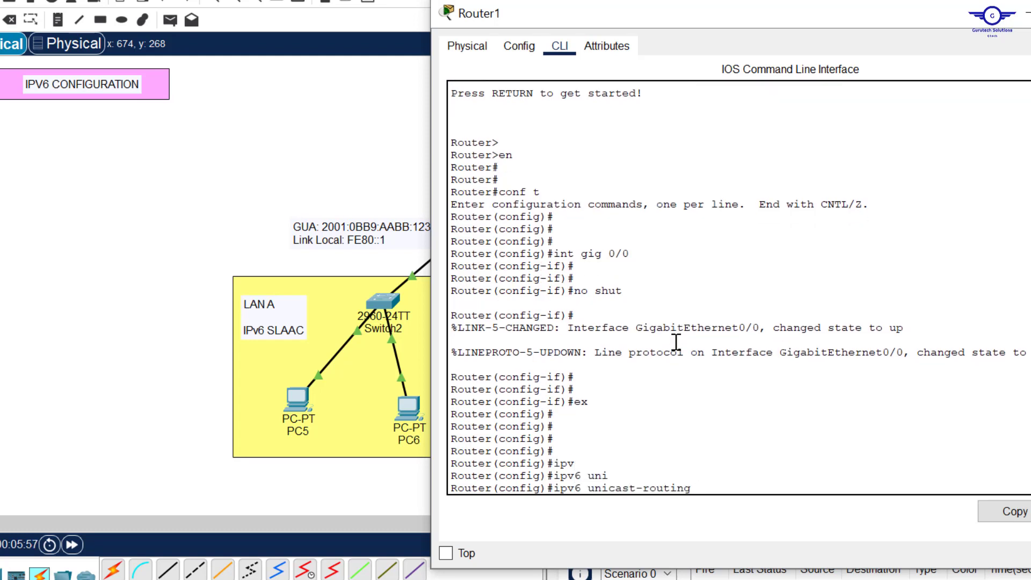
key("Return")
key("Return")
key("Return")
key("Return")
key("Return")
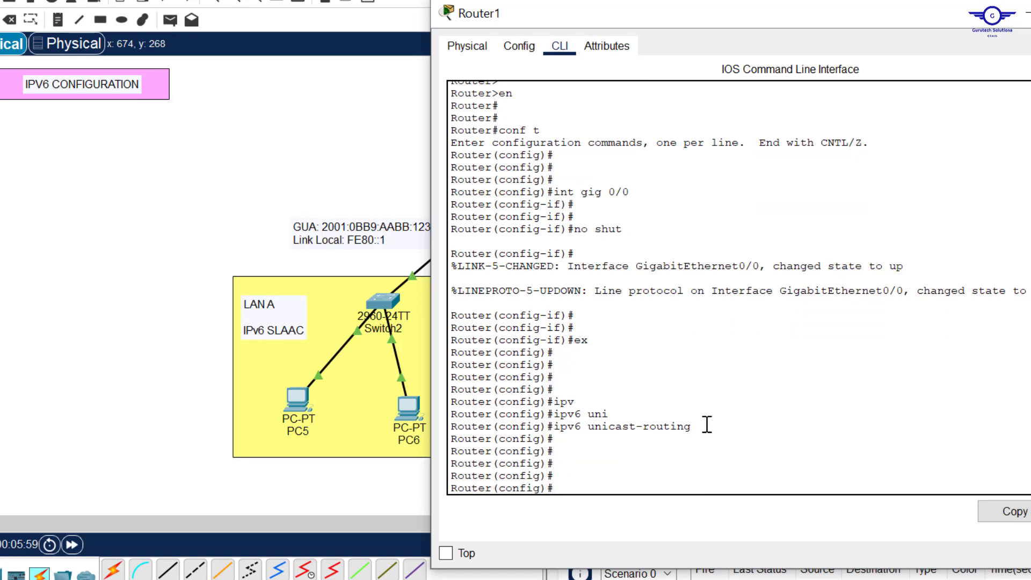
left_click_drag(707, 424, 558, 429)
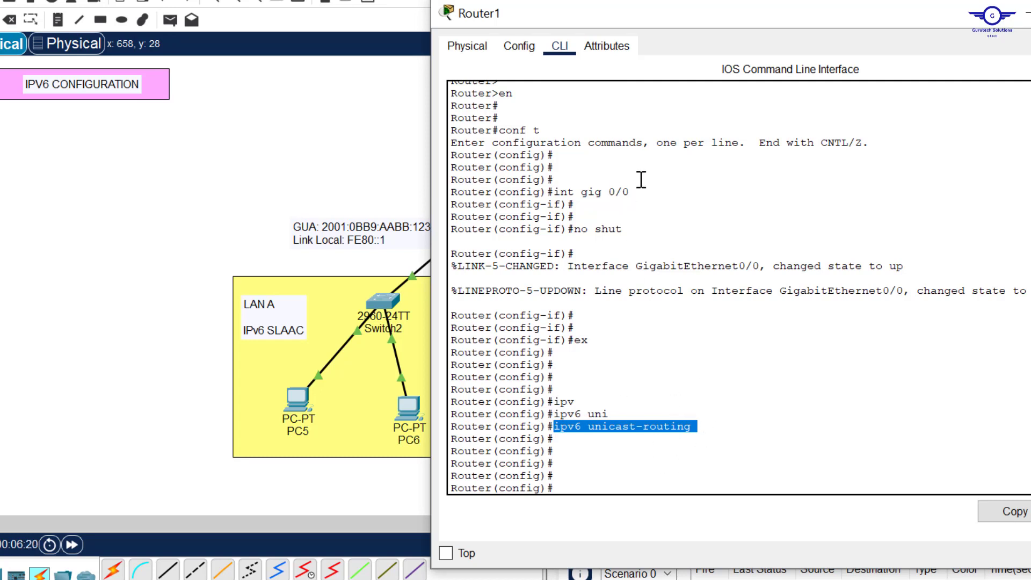
left_click(674, 434)
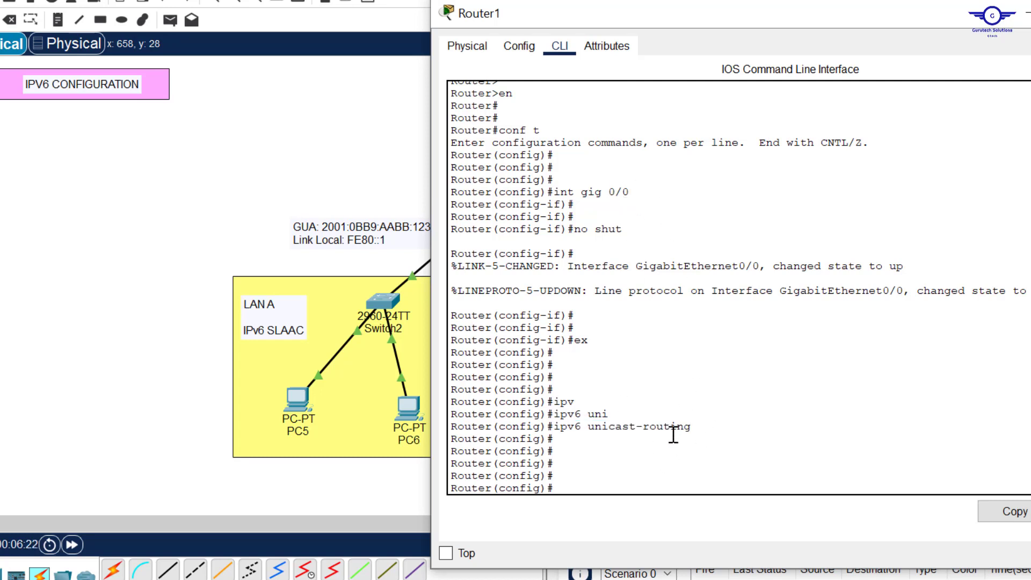
Re-enter the interface configuration mode for gig 0/0 on Router1
key("Return")
key("Return")
key("Up")
key("Up")
key("Up")
key("Up")
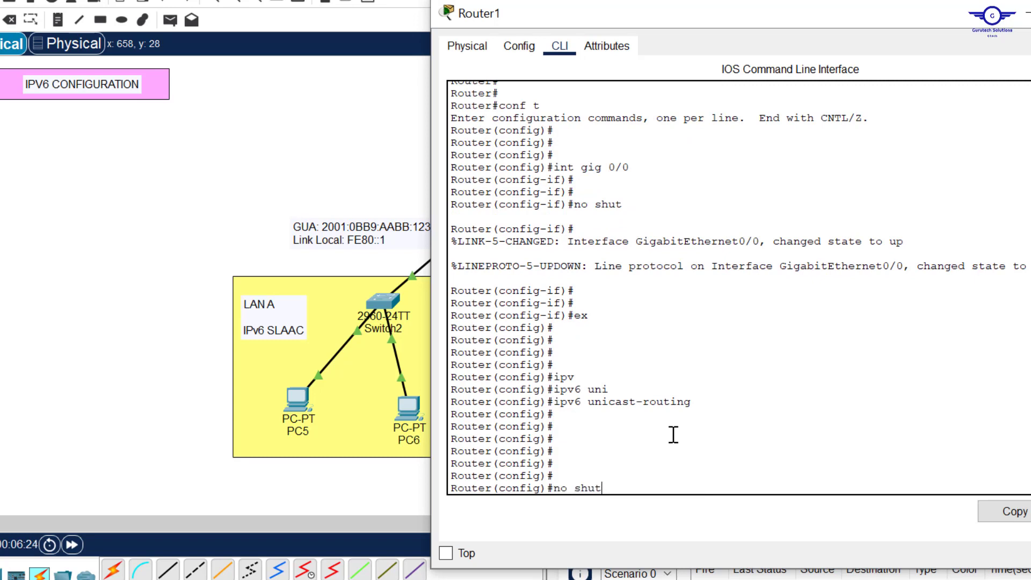
key("Return")
key("Return")
key("Return")
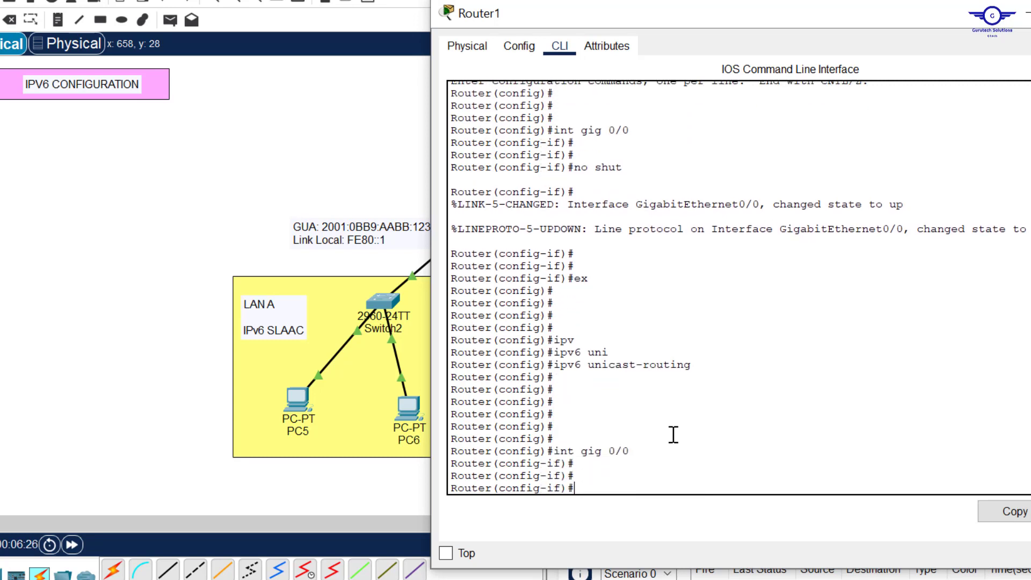
Assign the link-local IPv6 address FE80::1, copied from the LAN A topology note, to interface gig 0/0
type("ipv")
key("Tab")
type("ad")
key("Tab")
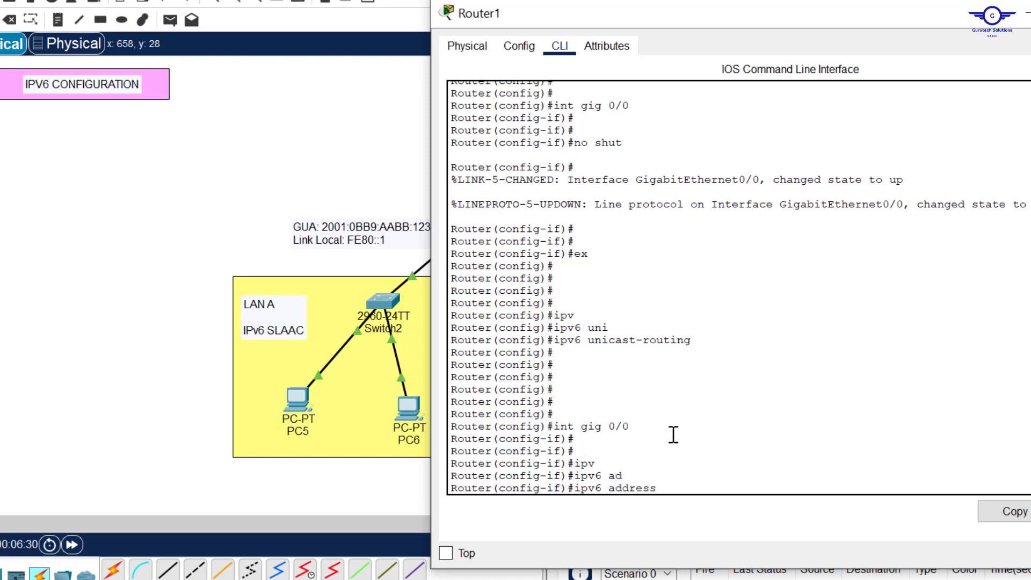
left_click(389, 244)
left_click_drag(383, 265, 348, 265)
key("ctrl+c")
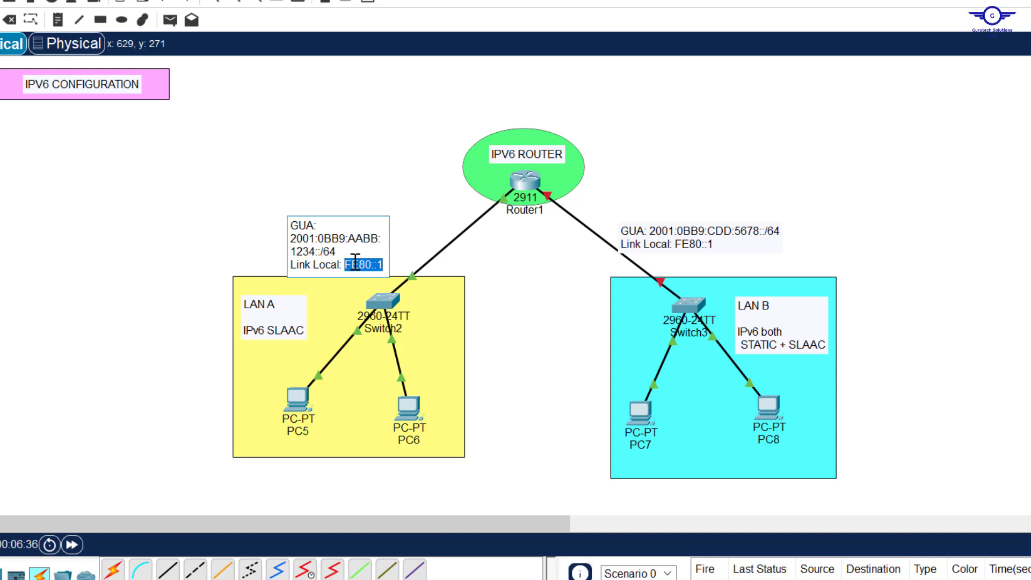
left_click(523, 186)
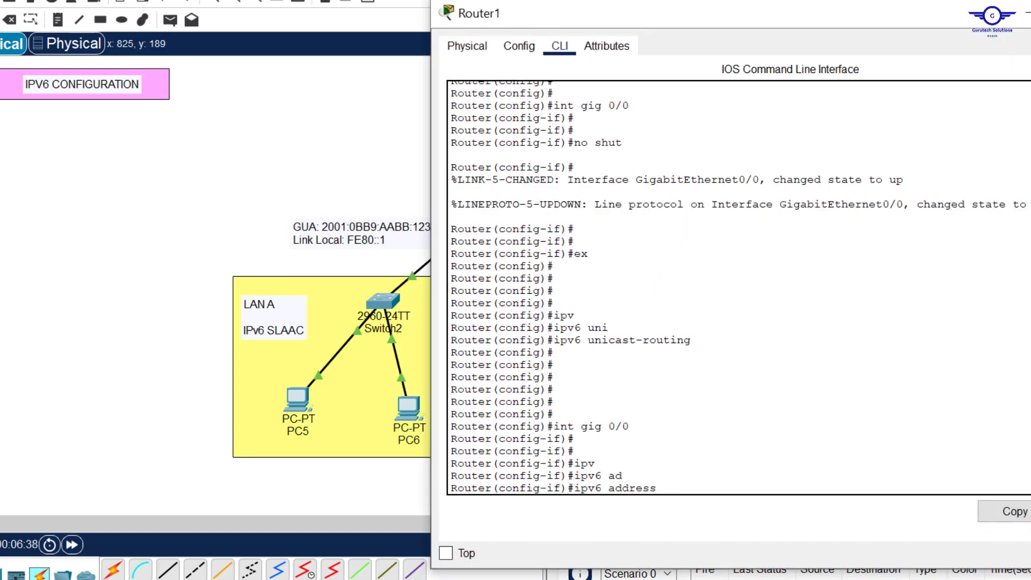
key("ctrl+v")
type("lin")
key("Tab")
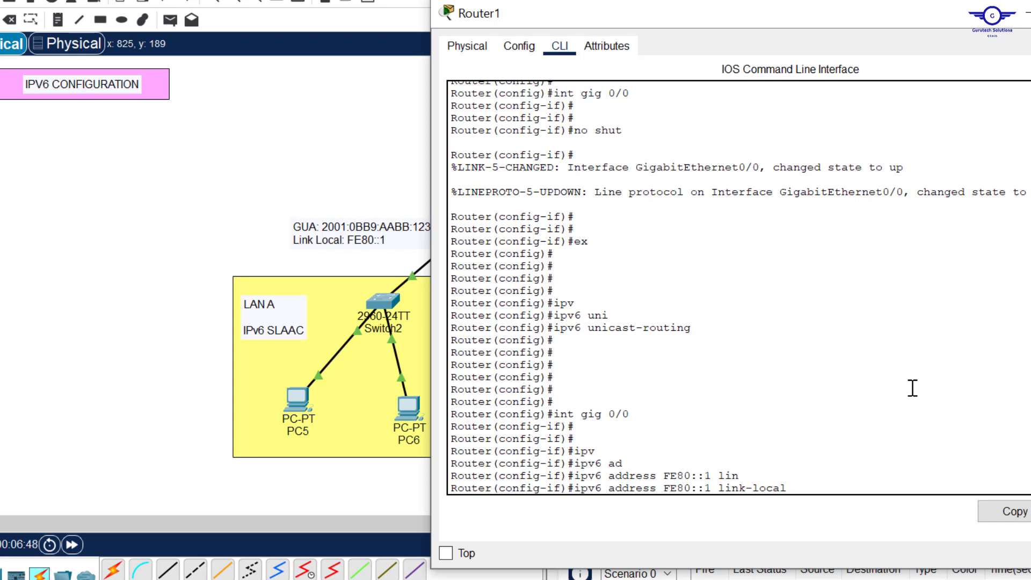
key("Return")
key("Return")
key("Return")
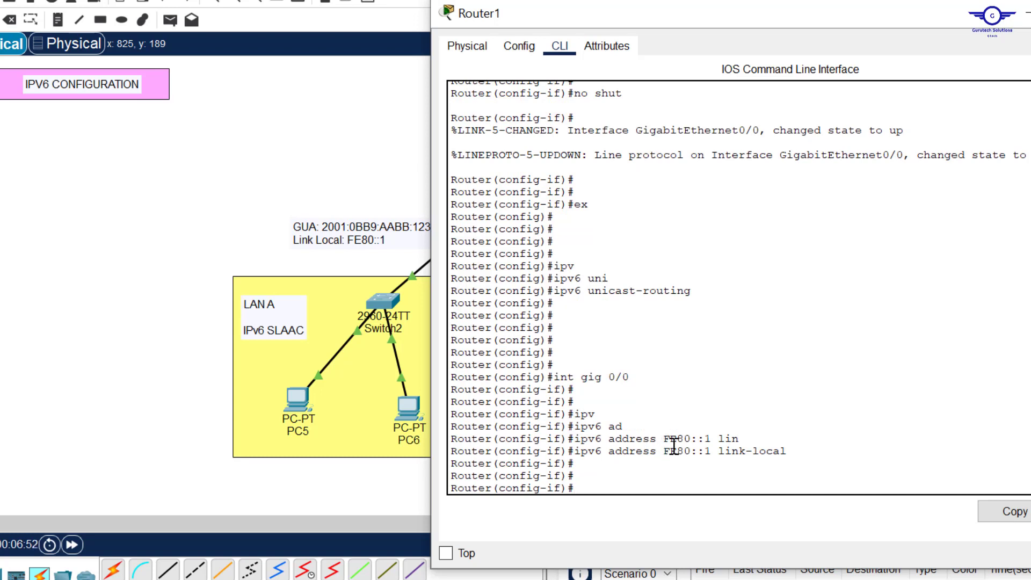
left_click(712, 451)
left_click_drag(745, 453, 793, 453)
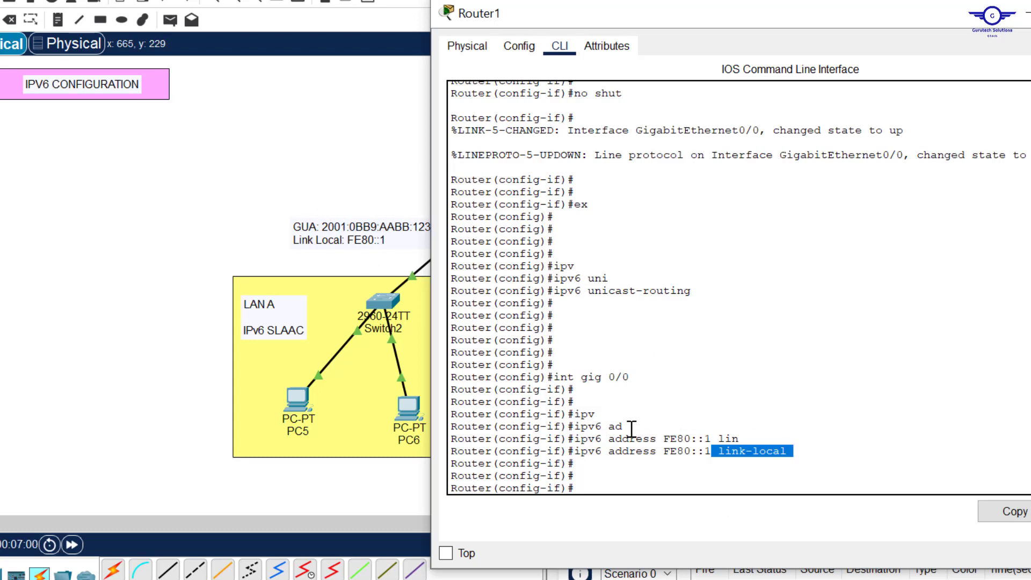
Assign the global unicast address 2001:0BB9:AABB:1234::1/64 to gig 0/0, taking the prefix from the LAN A topology note
type("ipcv")
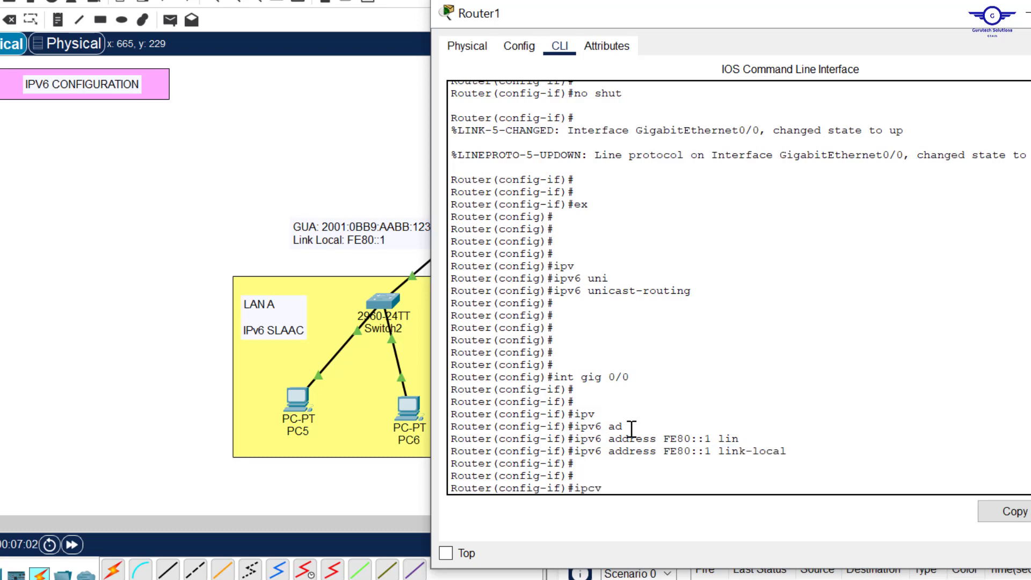
key("Tab")
key("BackSpace")
key("BackSpace")
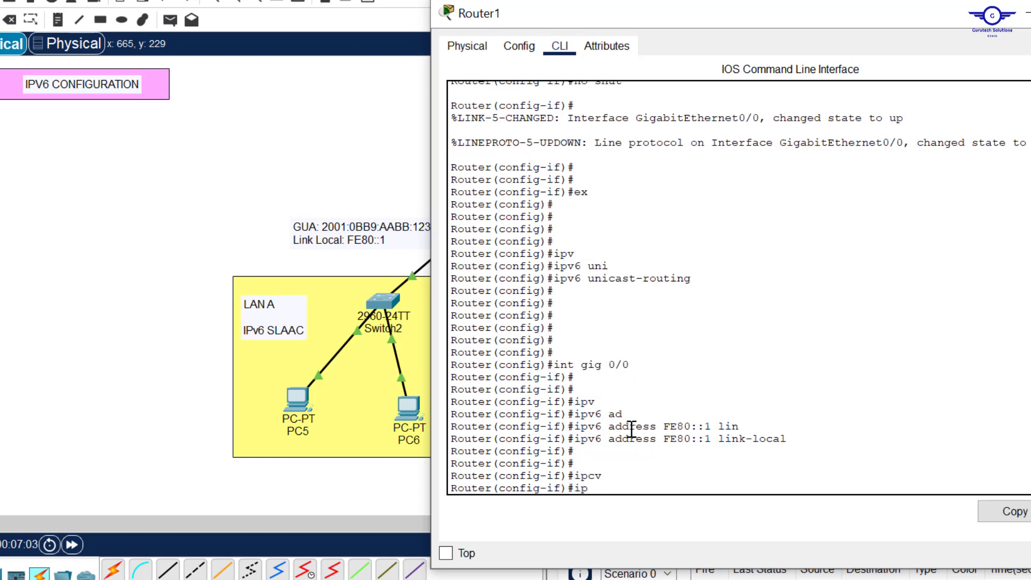
type("v")
key("Tab")
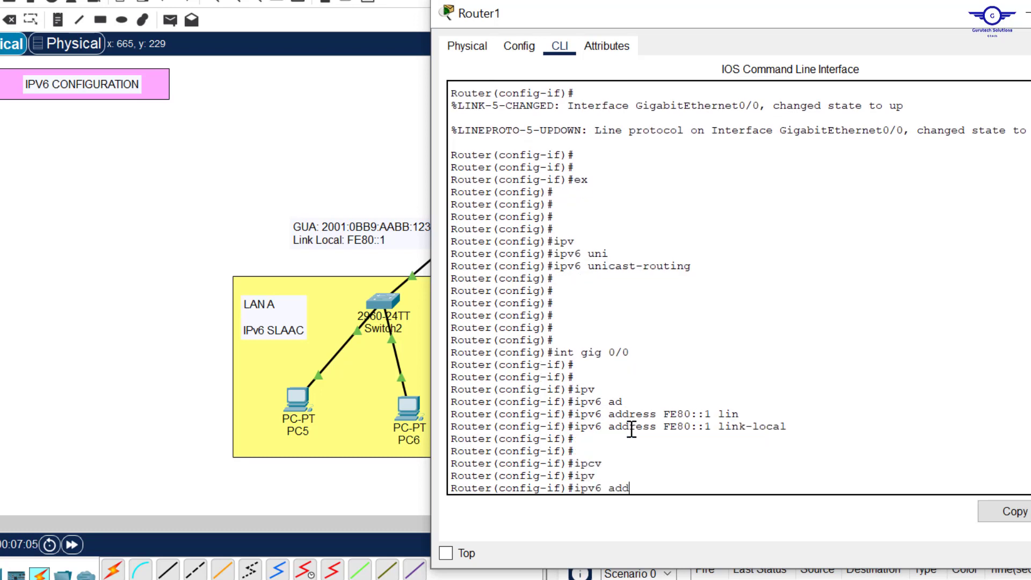
type("add")
key("Tab")
left_click(392, 243)
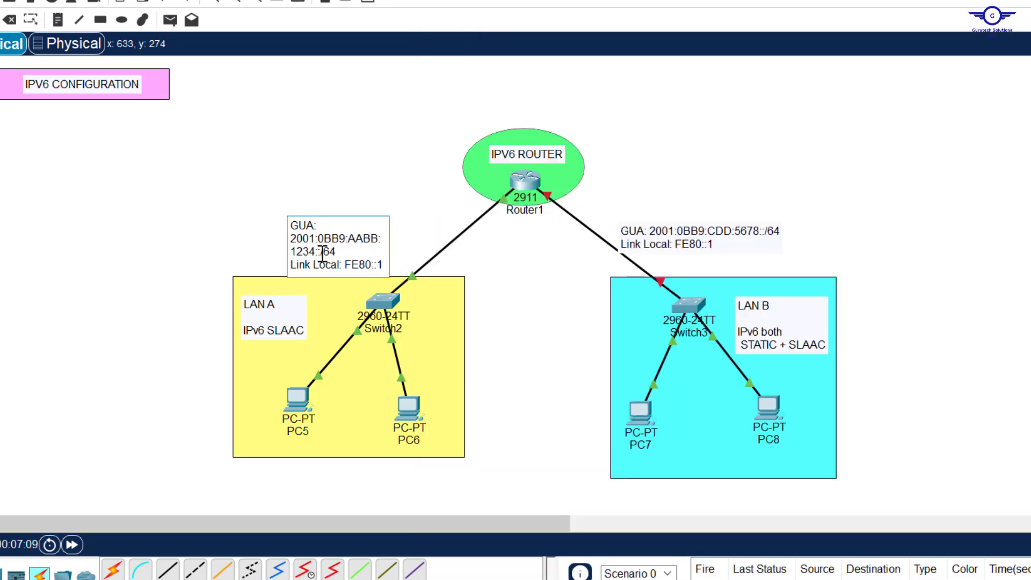
left_click_drag(321, 251, 291, 243)
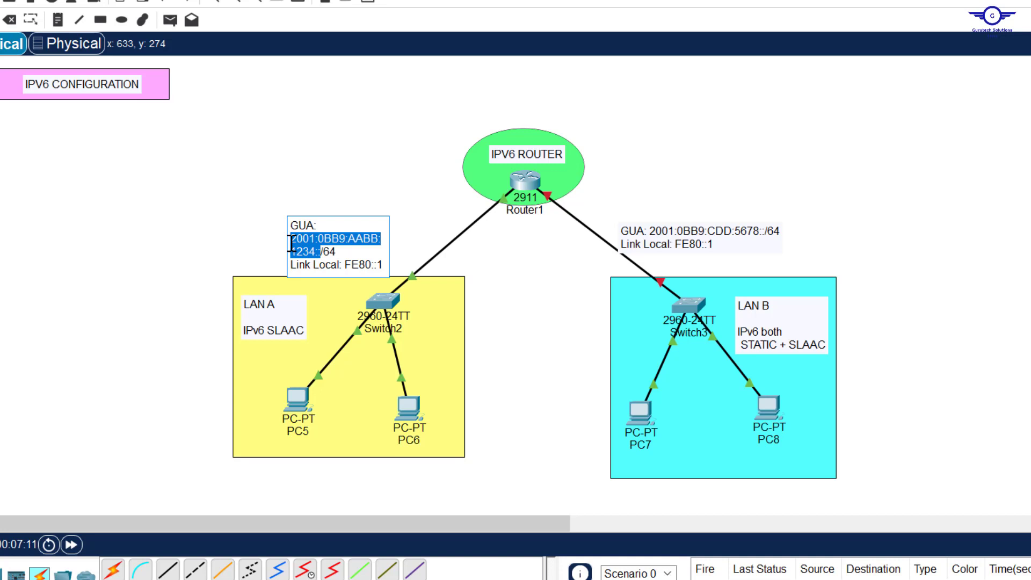
left_click(290, 244)
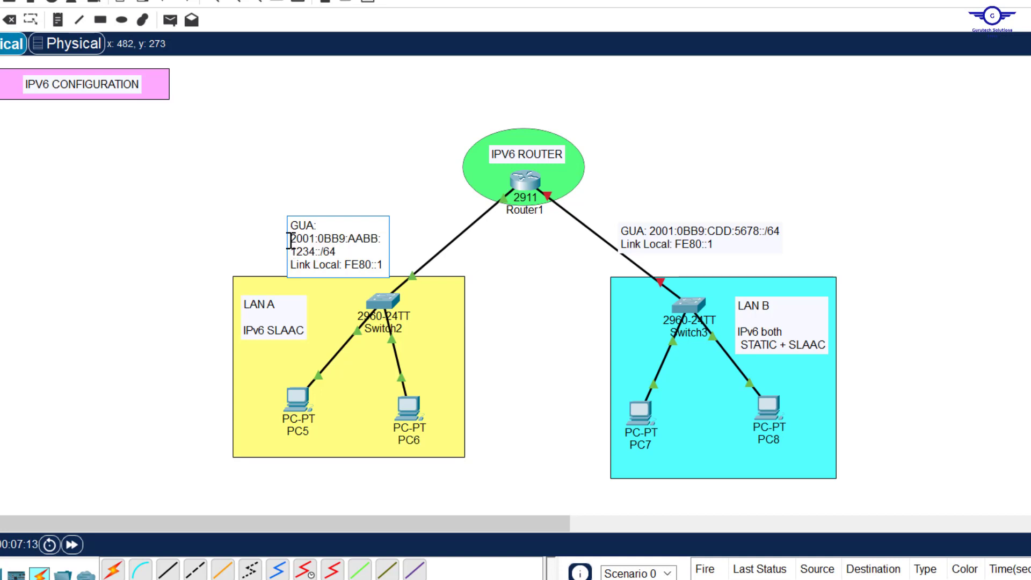
left_click_drag(290, 241, 321, 251)
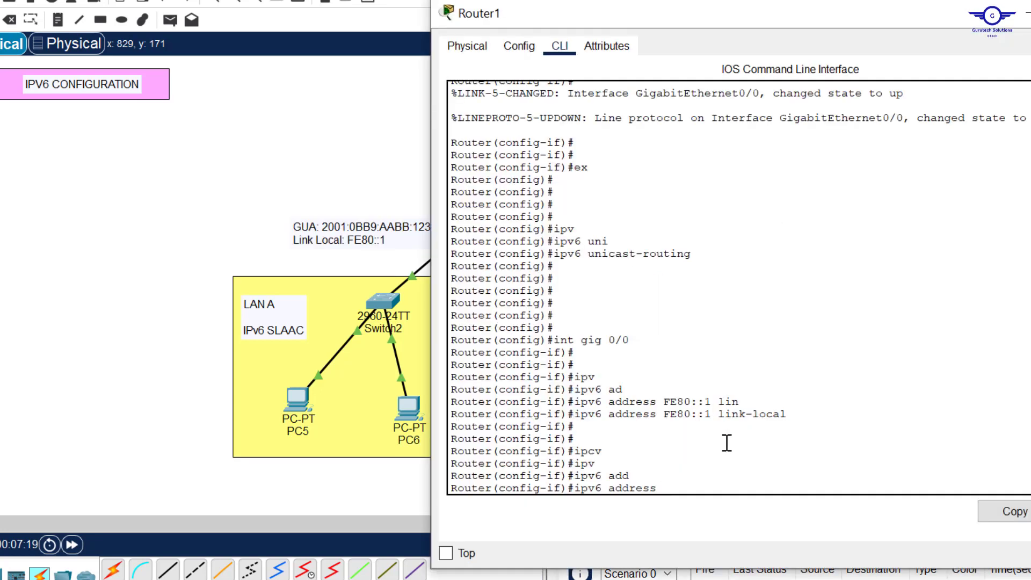
type("2001:0BB9:AABB:1234::")
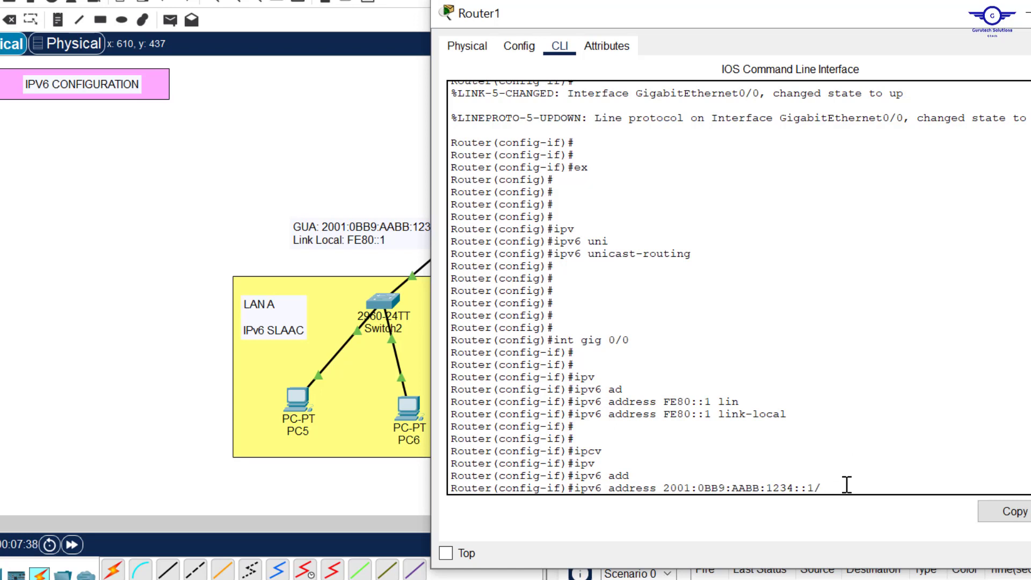
type("64")
key("Return")
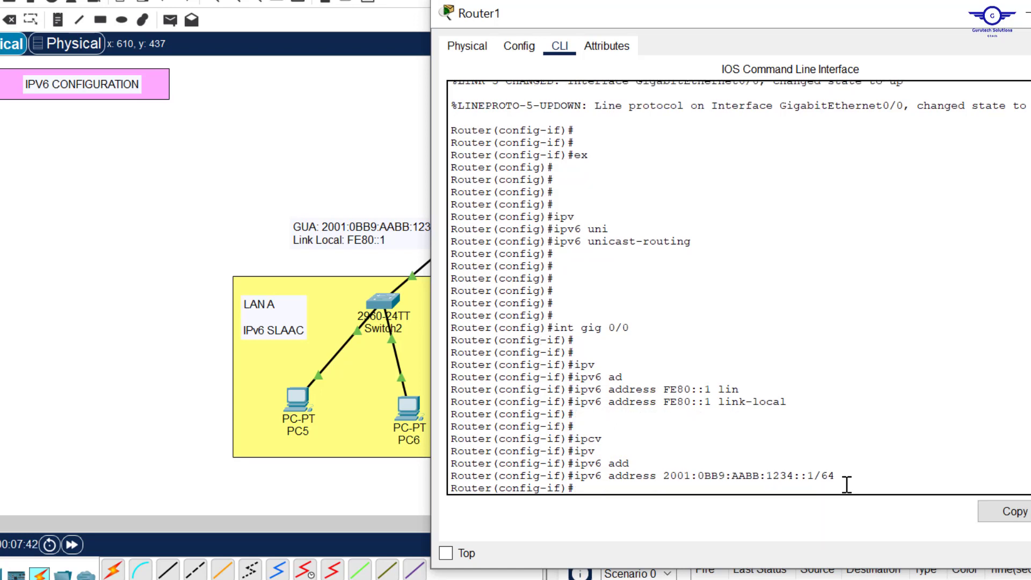
Exit the gig 0/0 interface configuration to Router1's global configuration mode
key("Return")
key("Return")
type("ex")
key("Return")
key("Return")
key("Return")
key("Return")
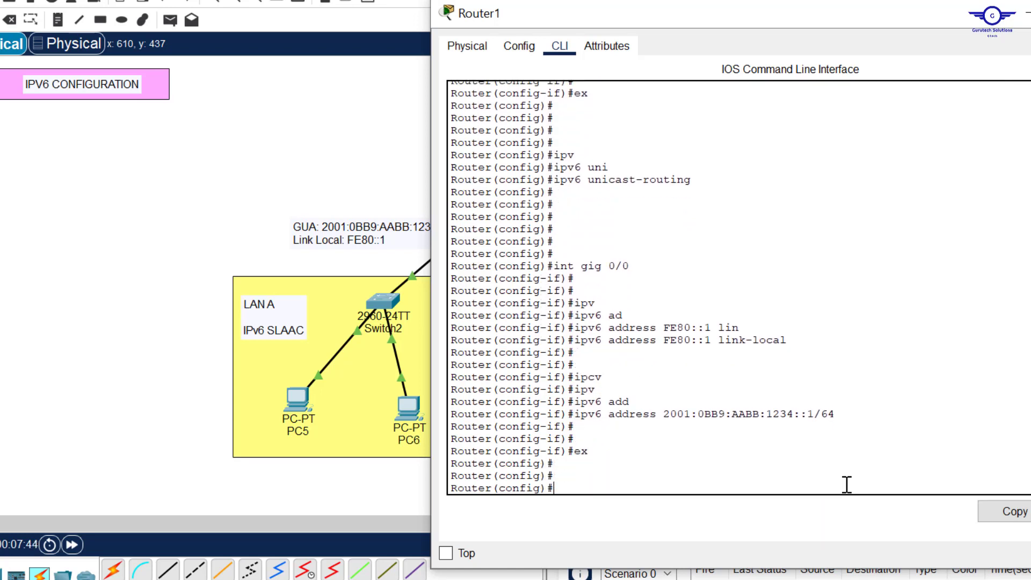
Check which Router1 port links to LAN B and enter interface configuration mode for gig 0/1
left_click(368, 175)
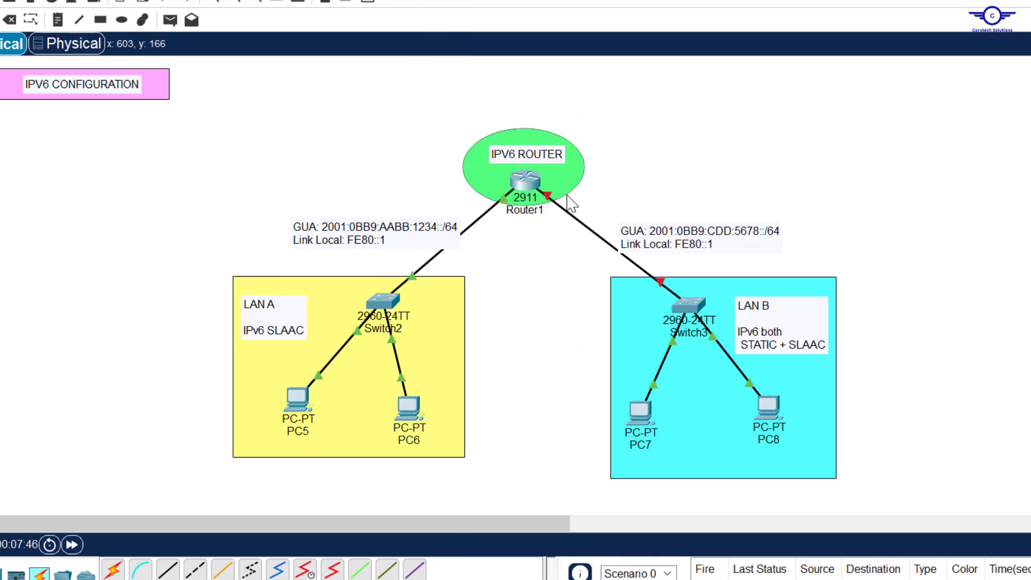
mouse_move(550, 204)
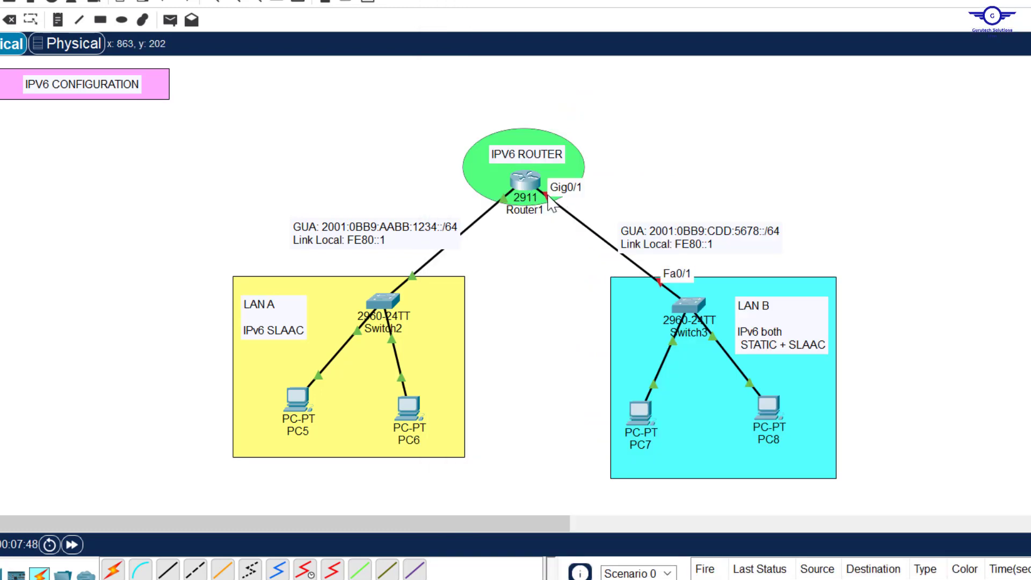
left_click(518, 175)
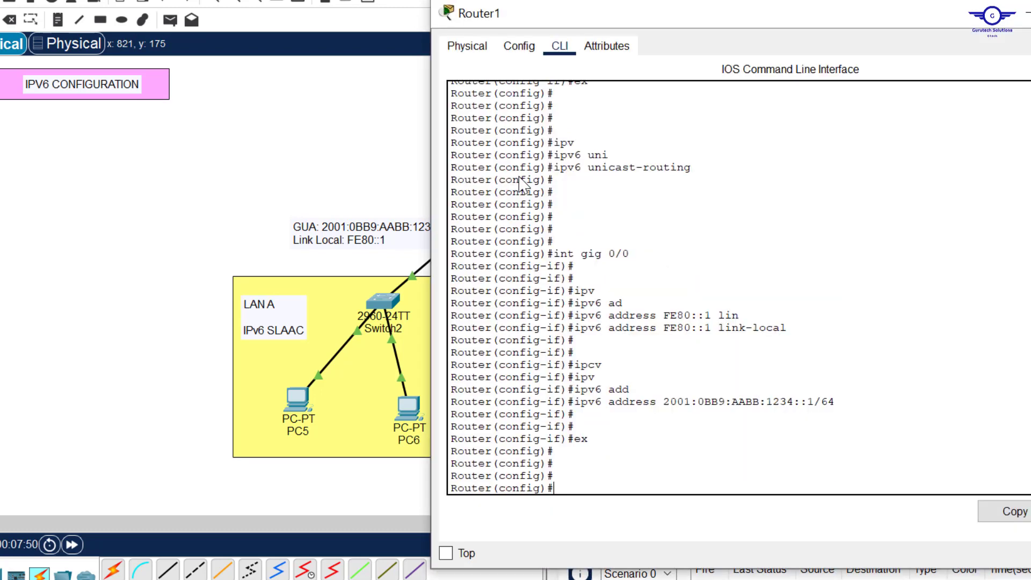
key("Return")
key("Return")
key("Up")
key("Up")
key("Up")
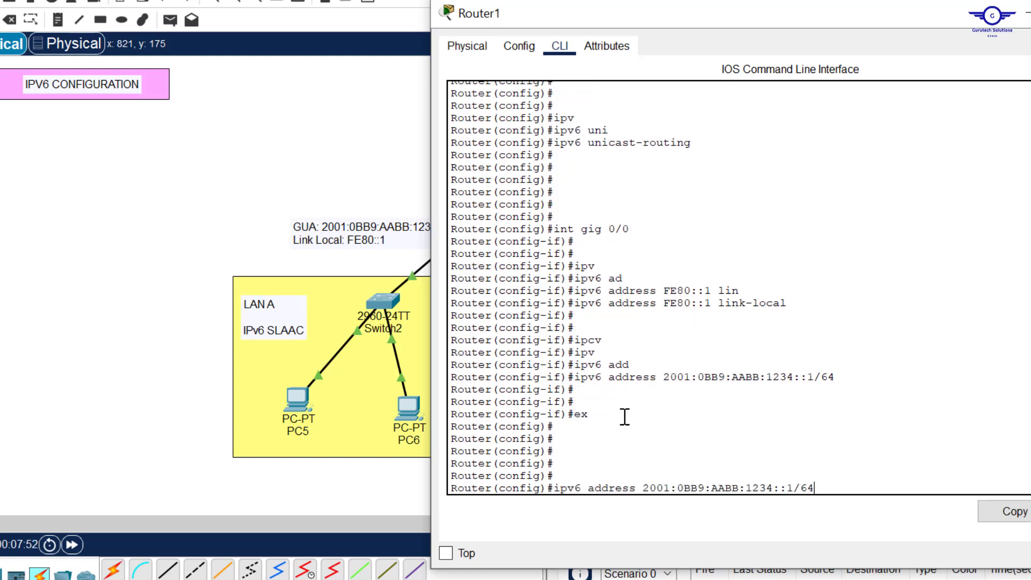
key("Up")
type("1")
key("Return")
key("Return")
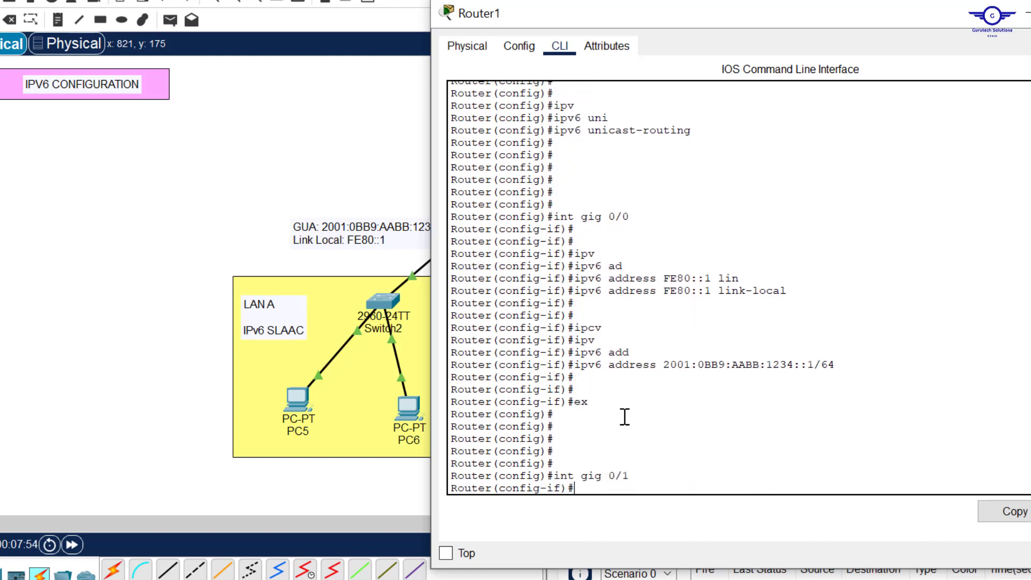
Bring up interface gig 0/1 on Router1 with the no shut command
type("no sh")
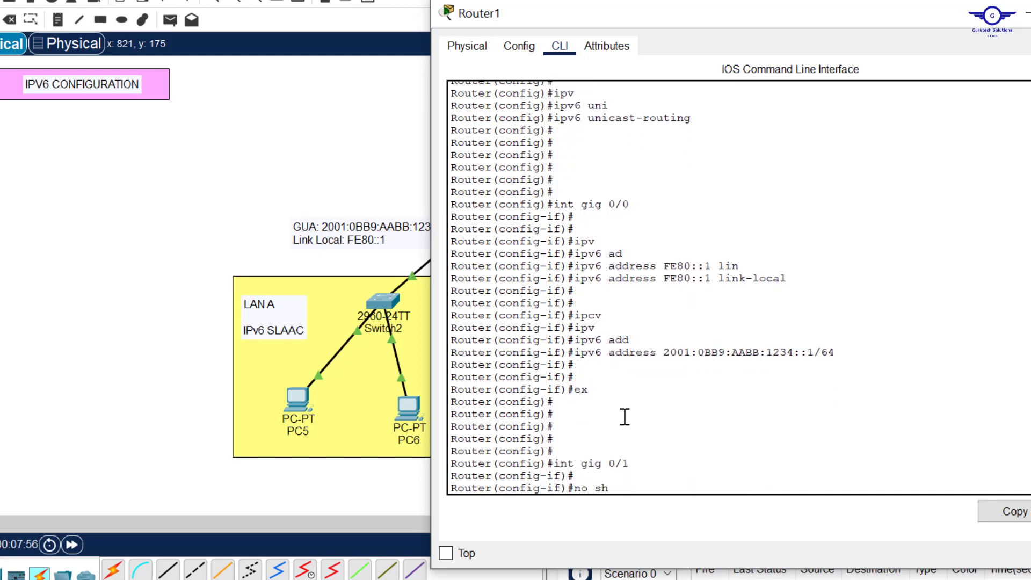
type("ut")
key("Return")
key("Return")
key("Return")
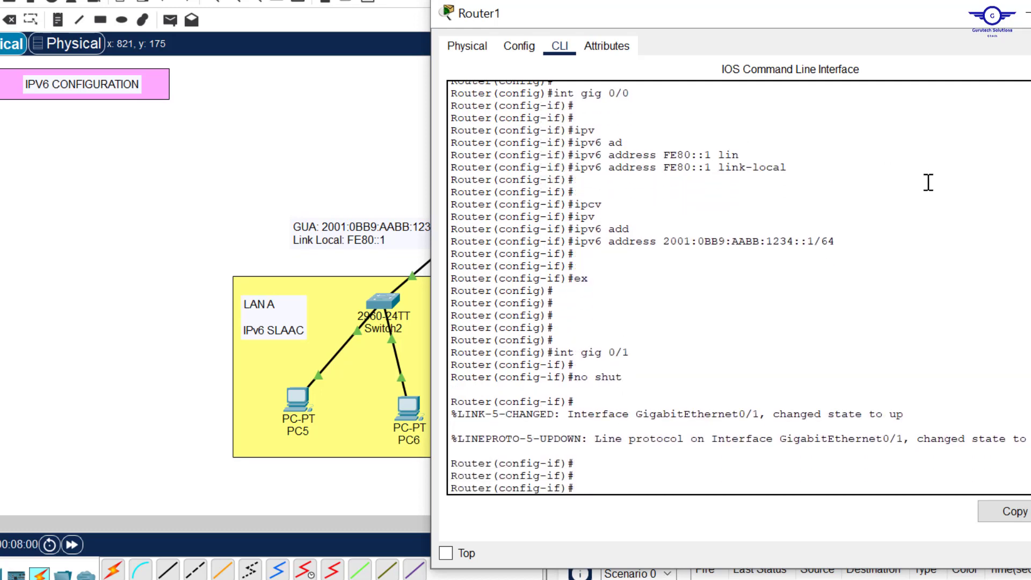
Change the link-local address in the LAN B topology note to FE80::2
left_click(1027, 12)
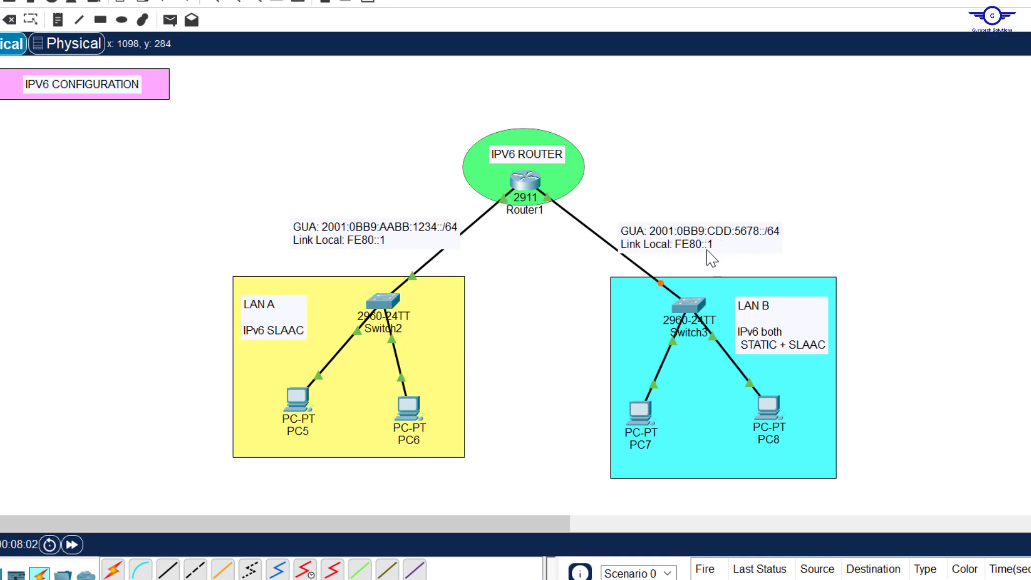
double_click(707, 248)
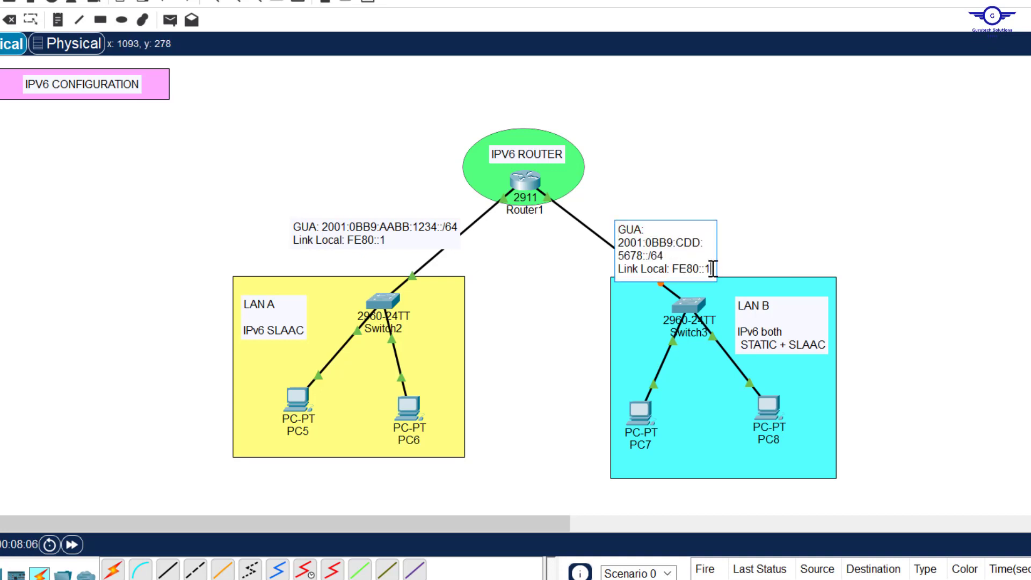
key("BackSpace")
type("2")
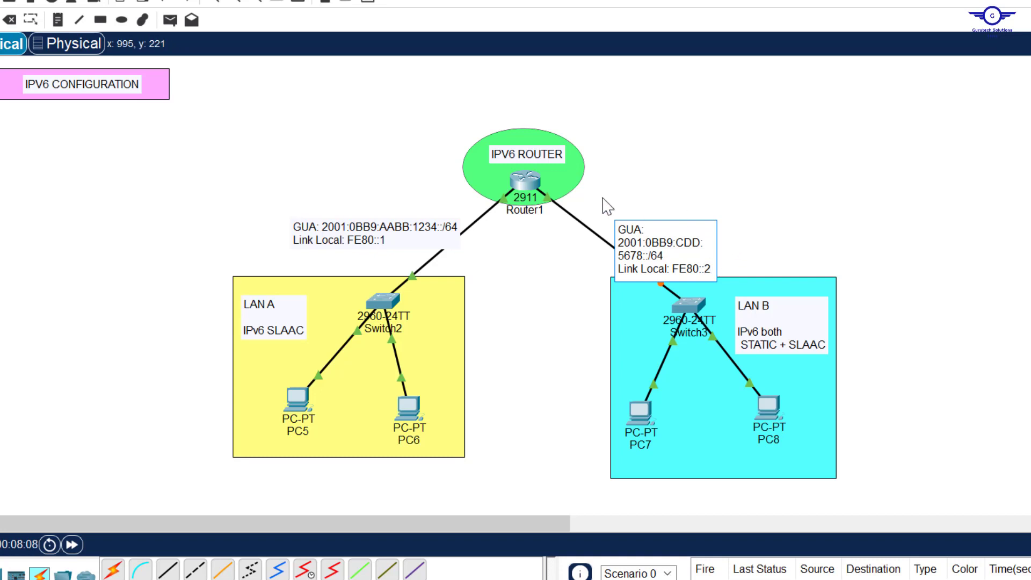
Assign the link-local IPv6 address FE80::2 to Router1's gig 0/1 by editing the earlier link-local command
left_click(523, 182)
key("Up")
key("Up")
key("Up")
key("Up")
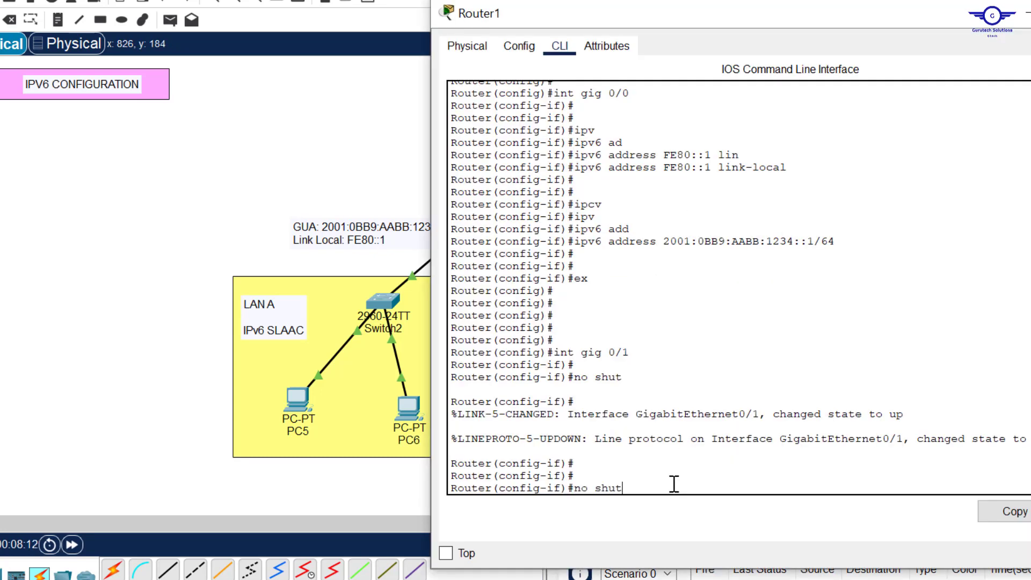
key("Up")
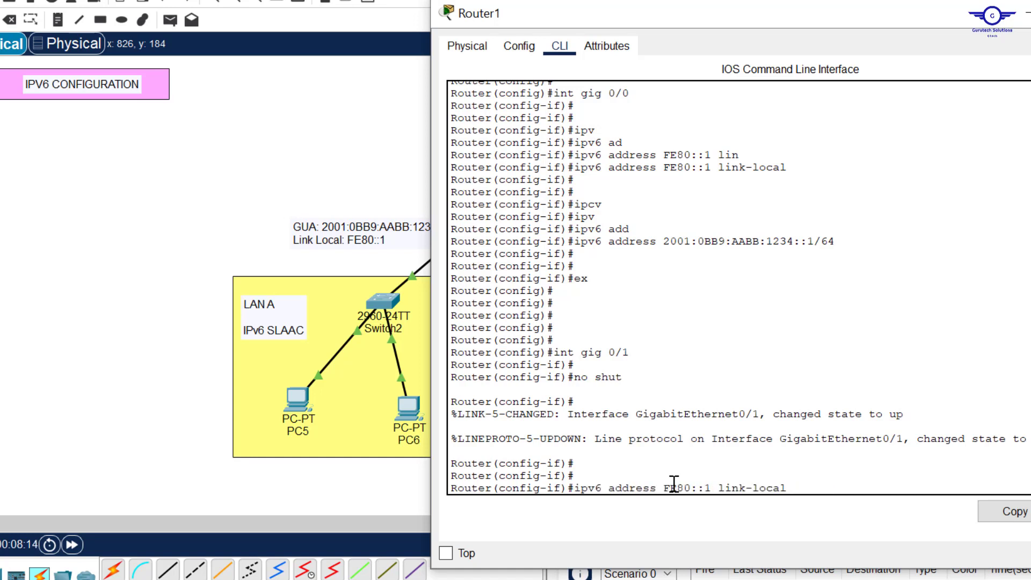
key("Left")
key("Left")
key("BackSpace")
type("2")
key("Return")
key("Return")
key("Return")
Assign the global unicast address 2001:0BB9:CDD:5678::1/64 to gig 0/1, taking the prefix from the LAN B topology note
left_click(1027, 13)
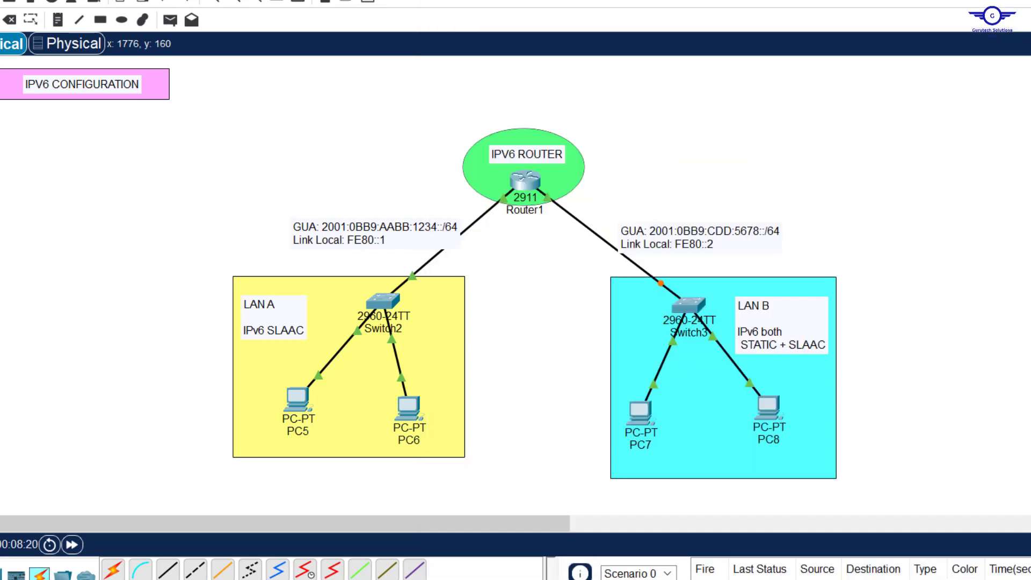
double_click(683, 242)
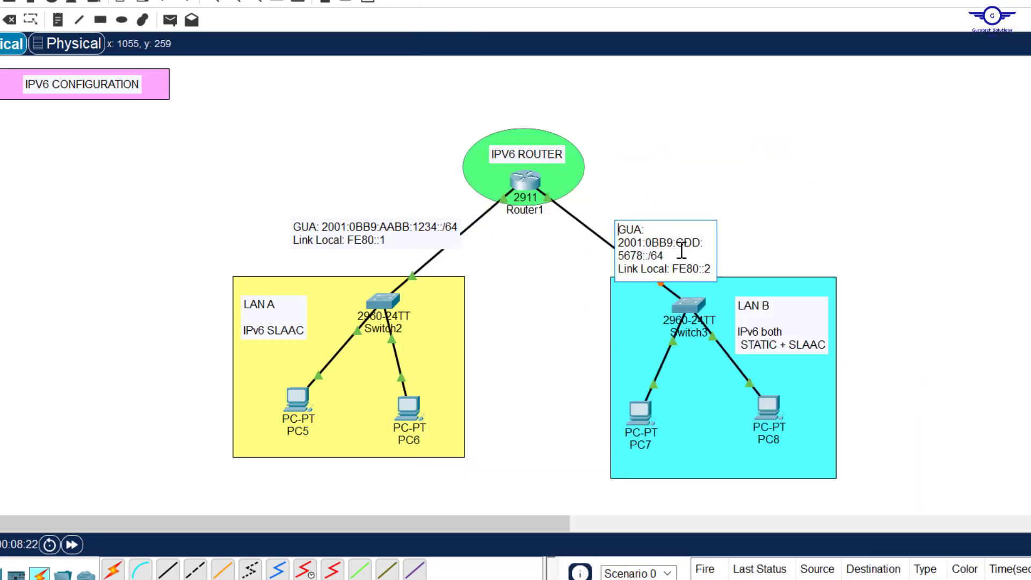
left_click_drag(655, 256, 621, 247)
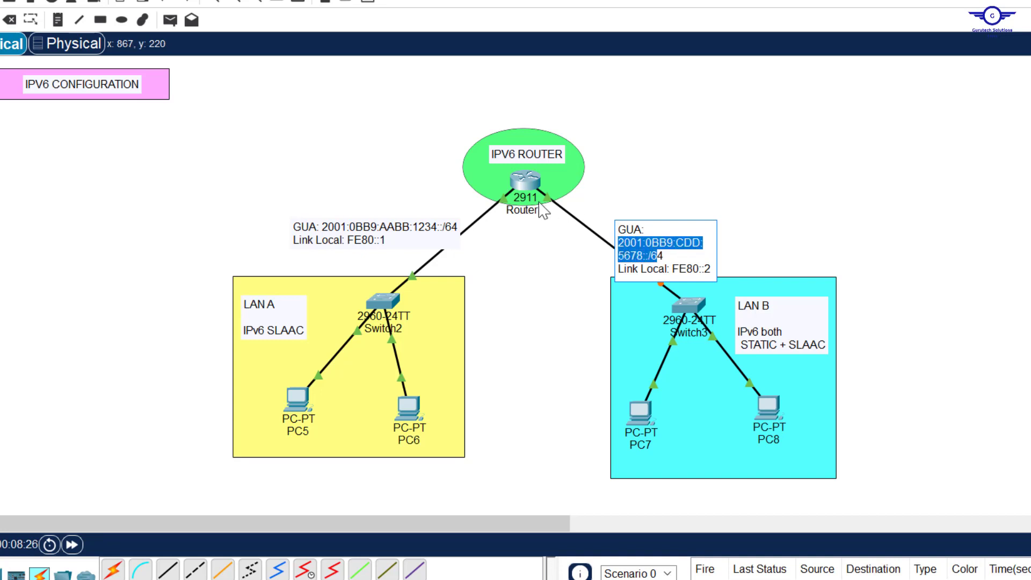
left_click(525, 182)
type("ipv")
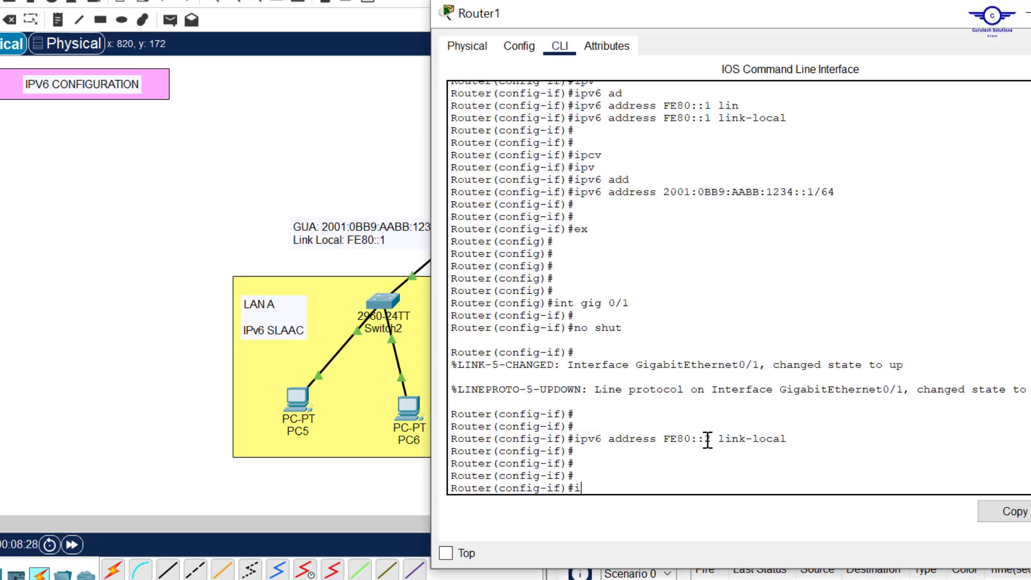
key("Tab")
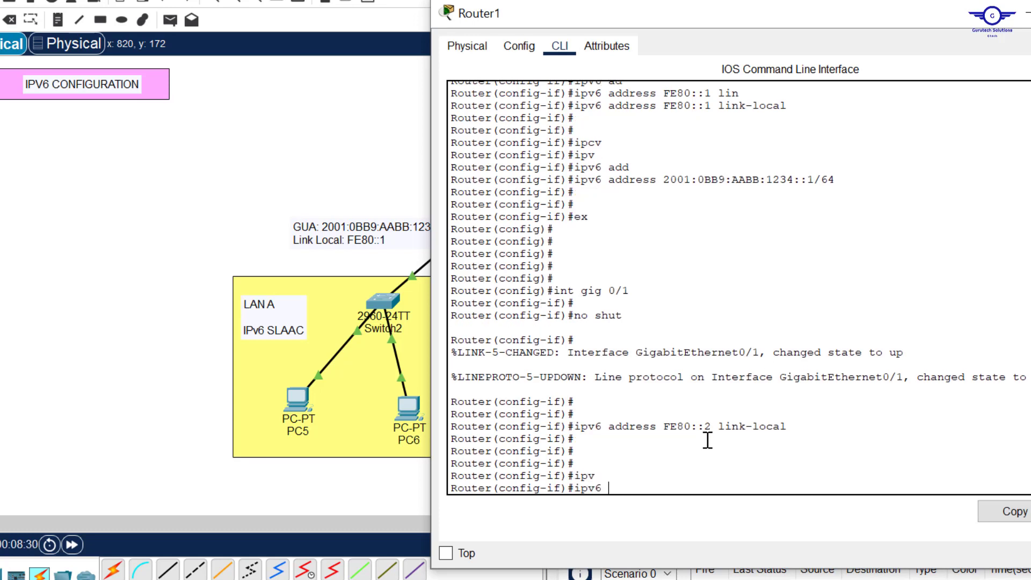
type("ad")
key("Tab")
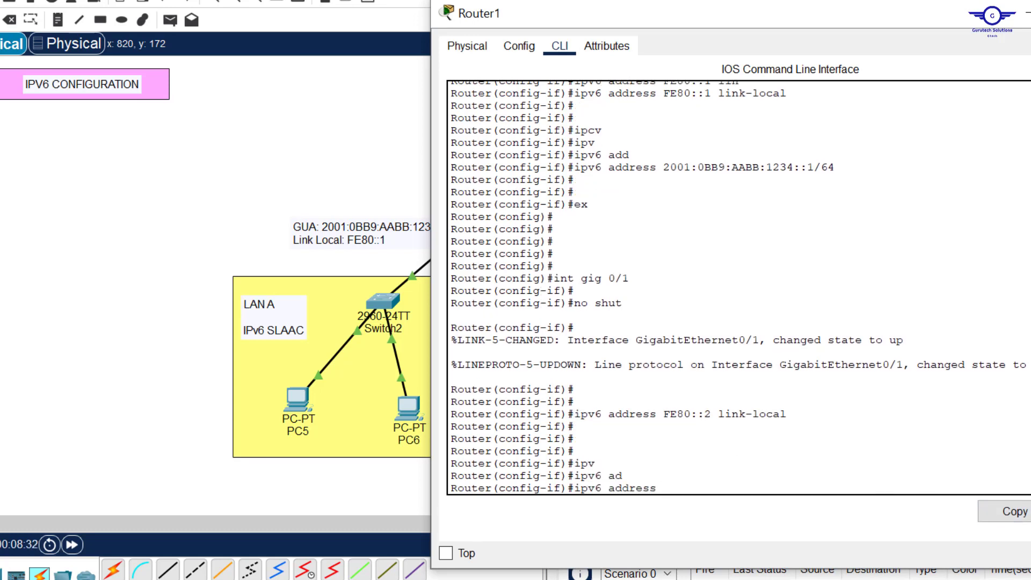
type("2001:0BB9:CDD:5678::/64")
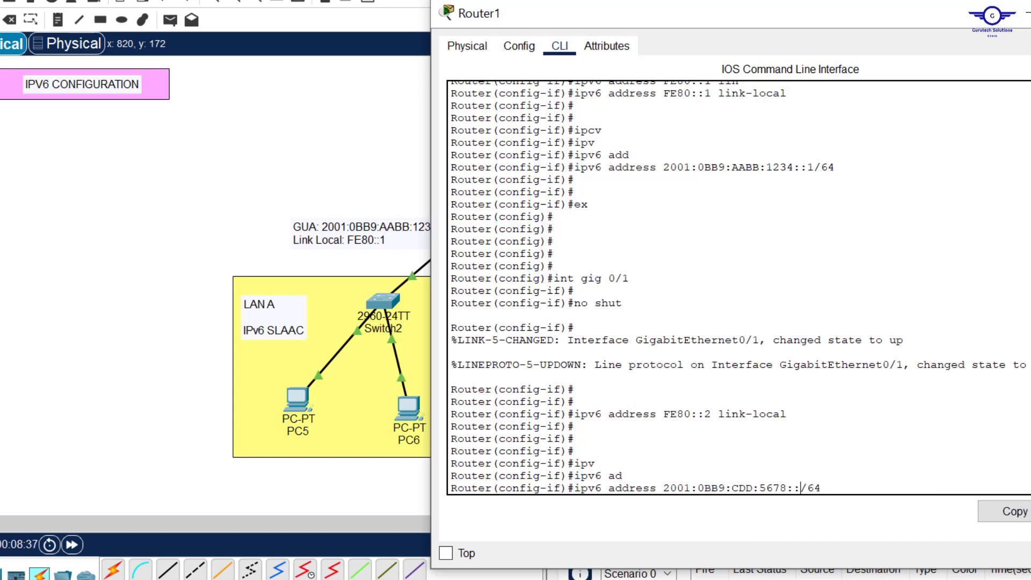
type("1")
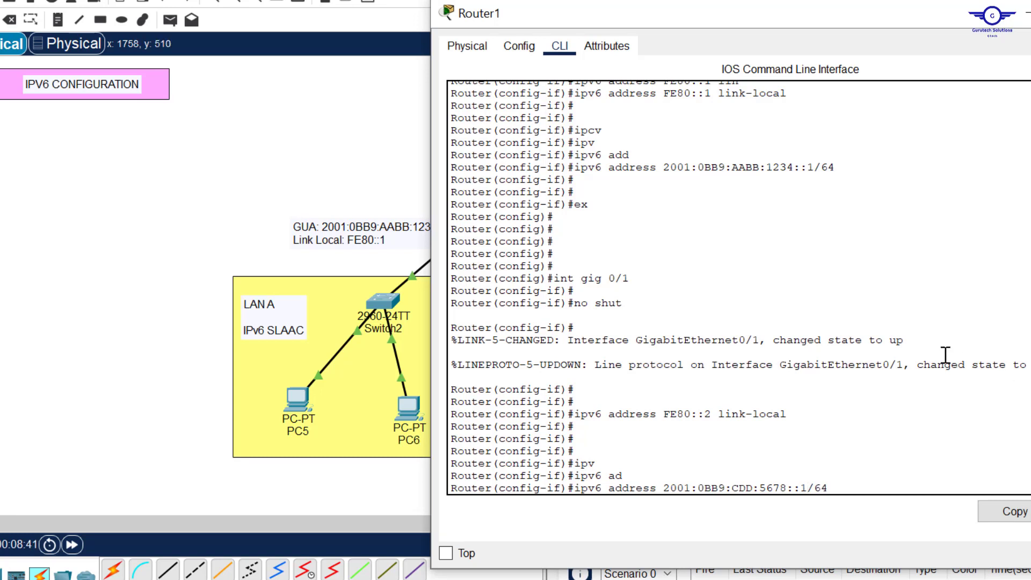
key("Return")
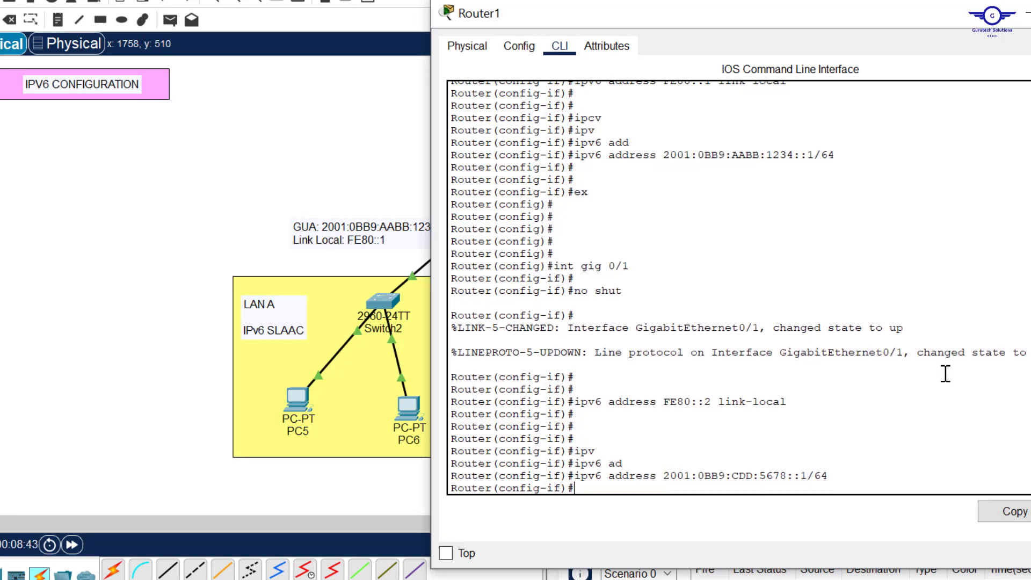
Exit the gig 0/1 interface configuration to Router1's global configuration mode
type("exit")
key("Return")
key("Return")
key("Return")
key("Return")
key("Return")
Save Router1's configuration with the do wr command and return to the topology
type("do")
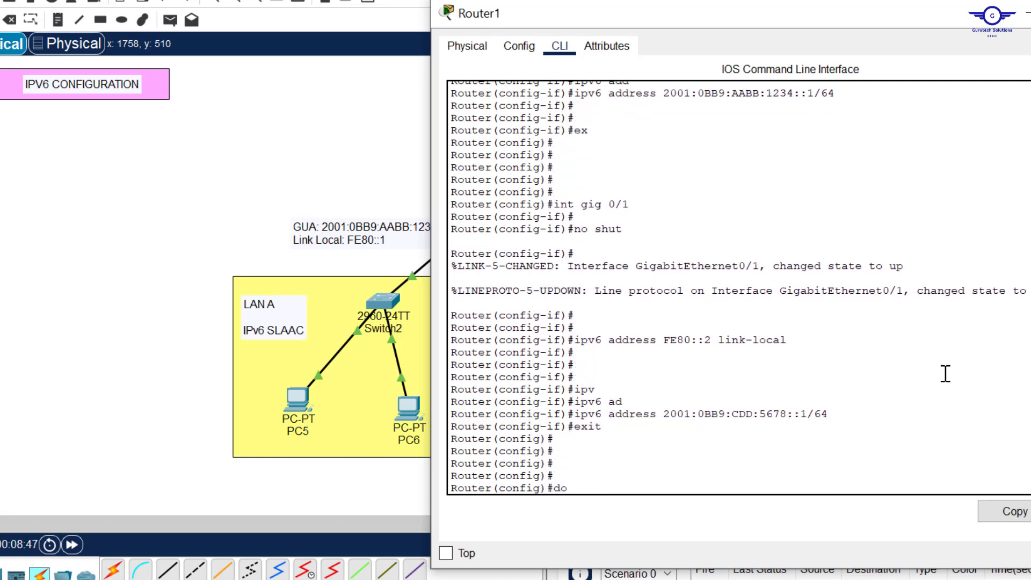
type(" wr")
key("Return")
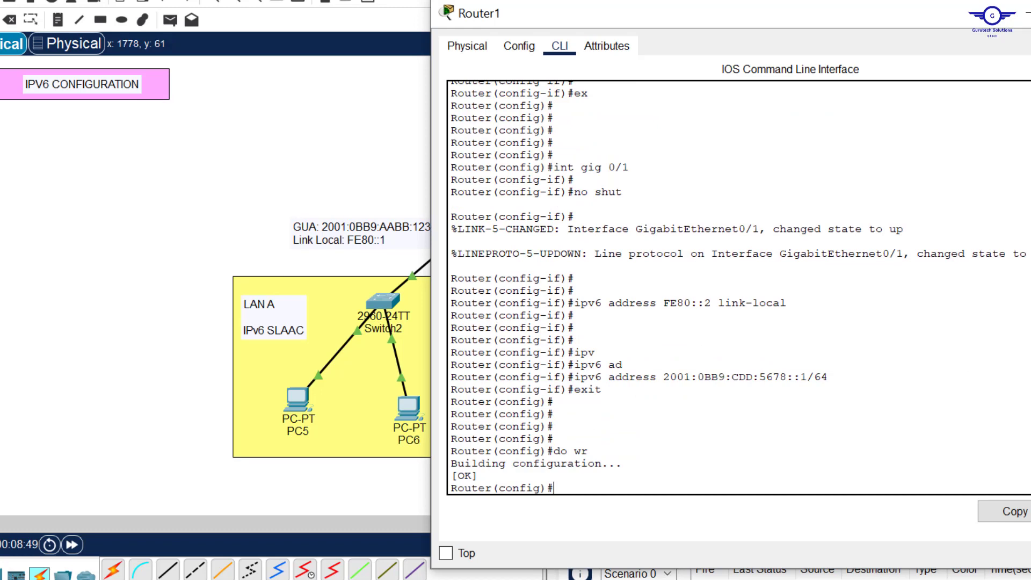
key("alt+F4")
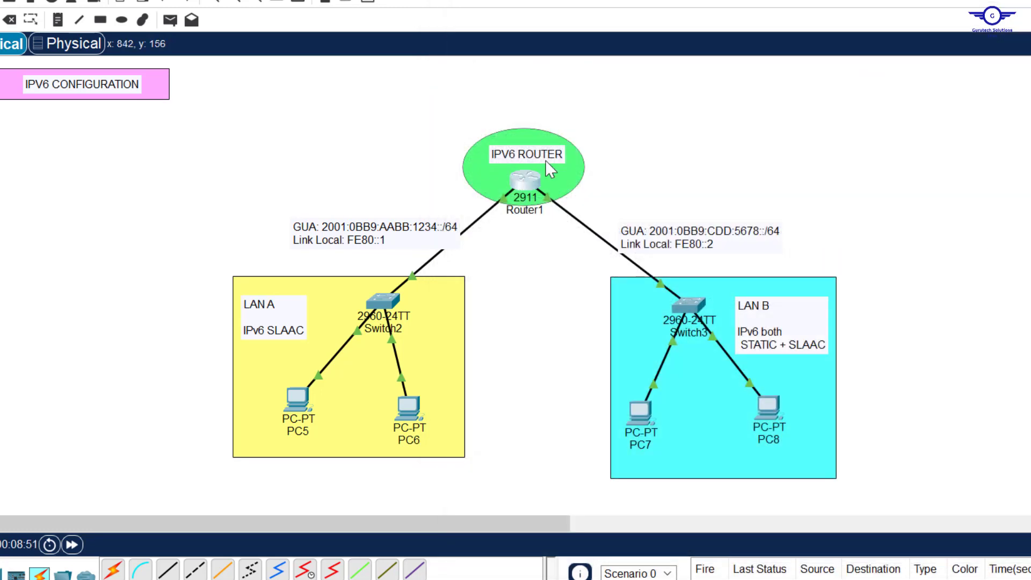
left_click_drag(449, 119, 603, 226)
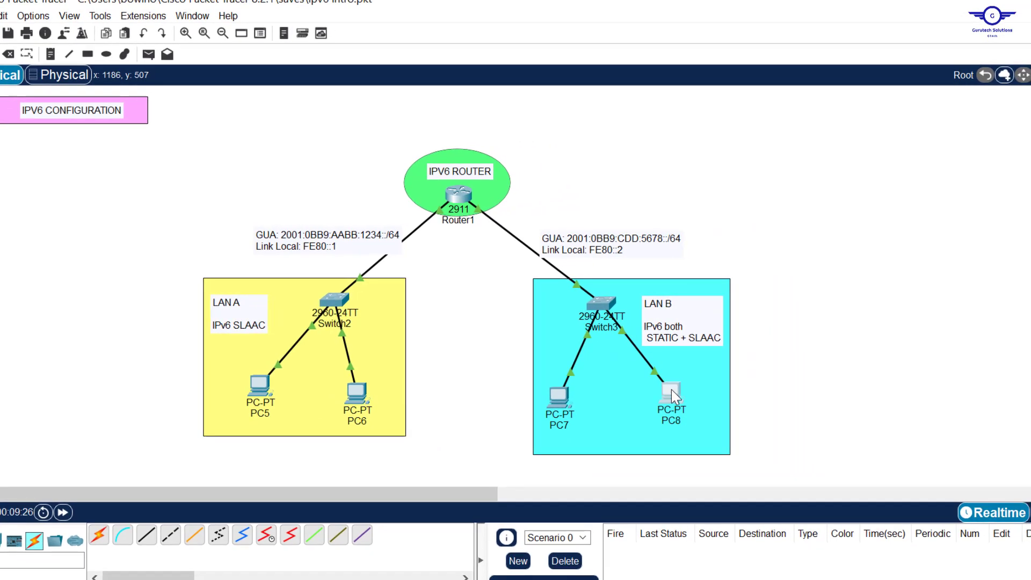
Configure PC8 to obtain its IPv6 address automatically and compare its assigned addresses and gateway with the LAN B topology note
left_click(671, 389)
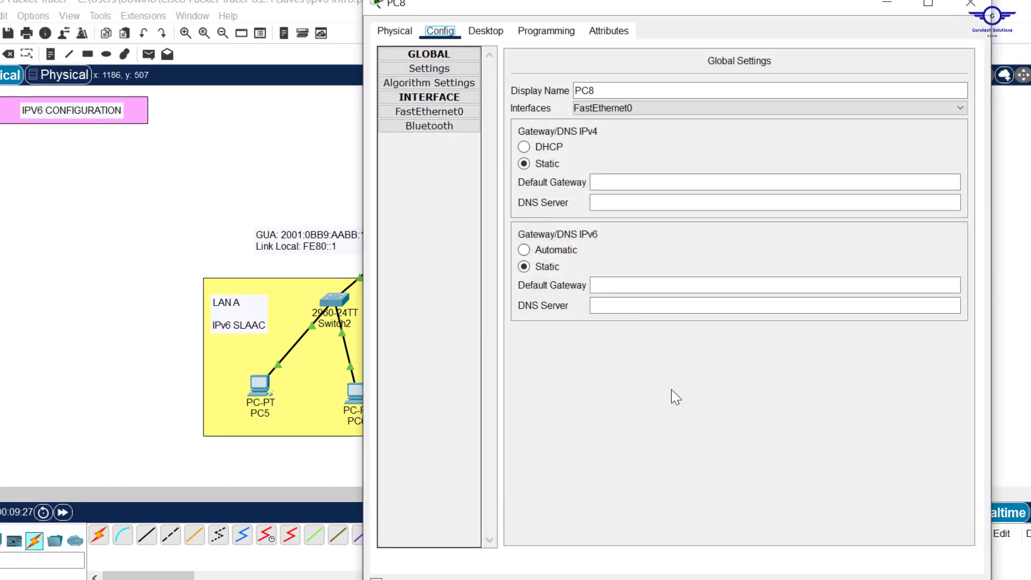
left_click(486, 33)
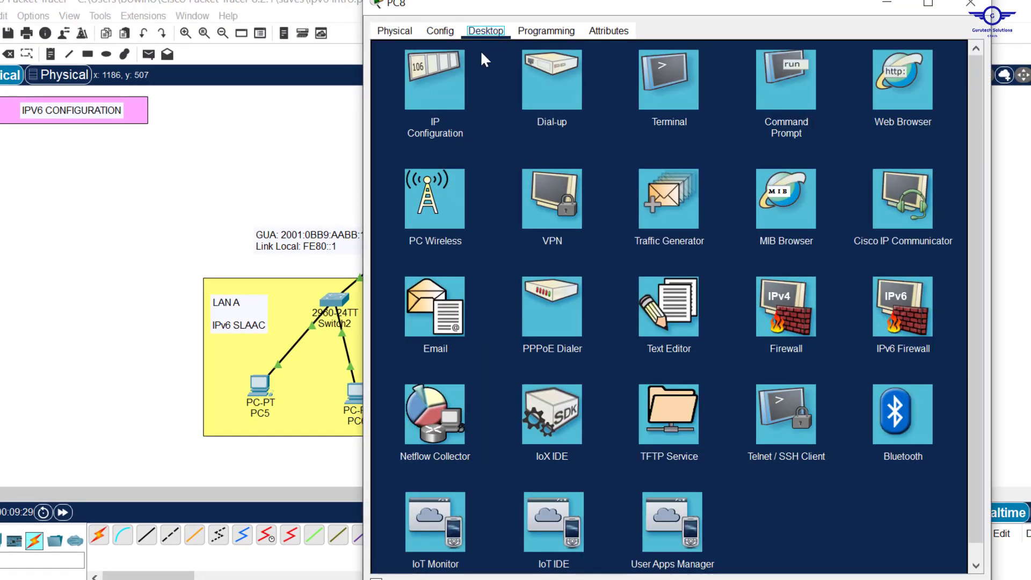
left_click(439, 82)
left_click_drag(575, 3, 573, 90)
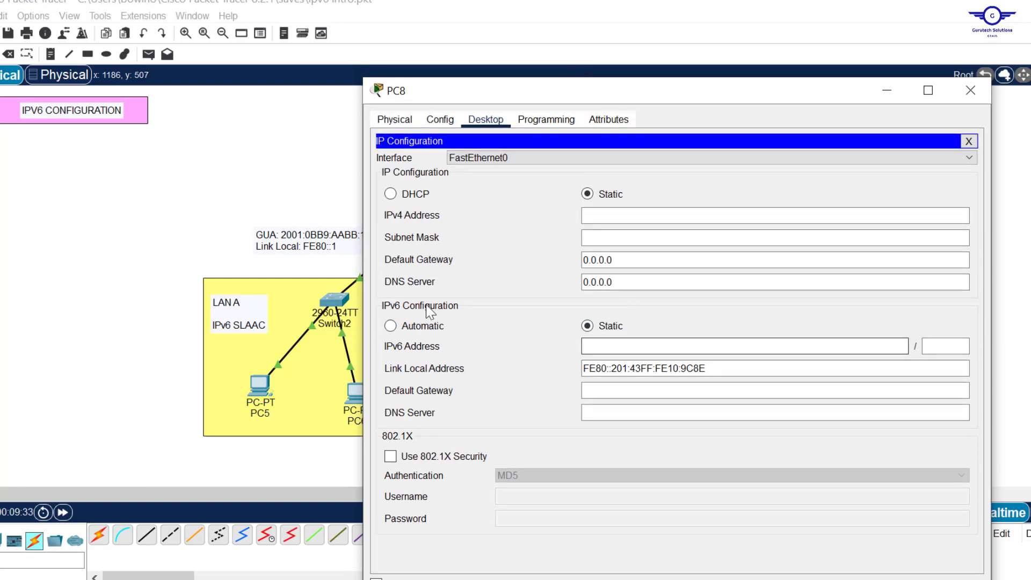
left_click(392, 326)
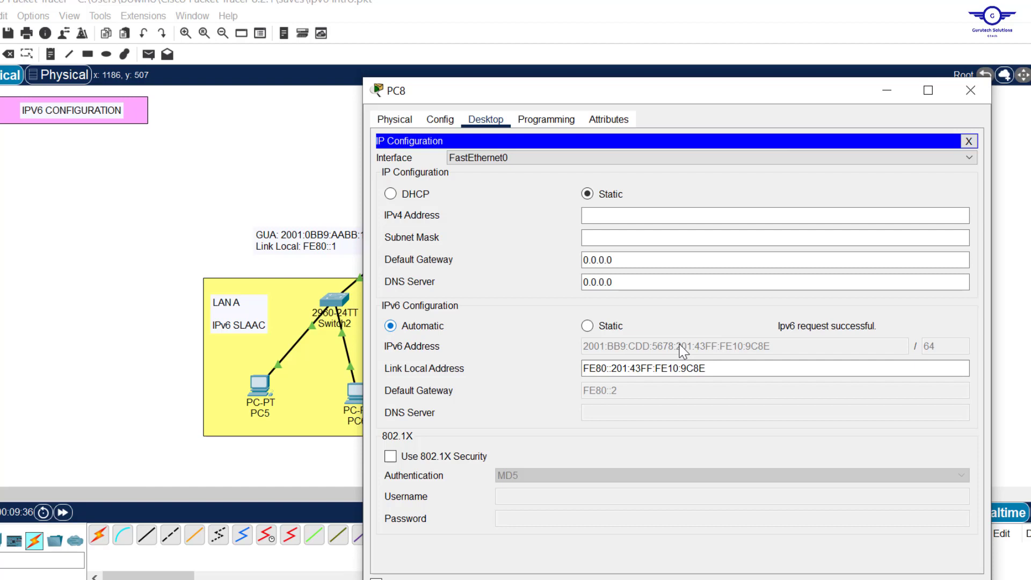
left_click(708, 367)
left_click(263, 177)
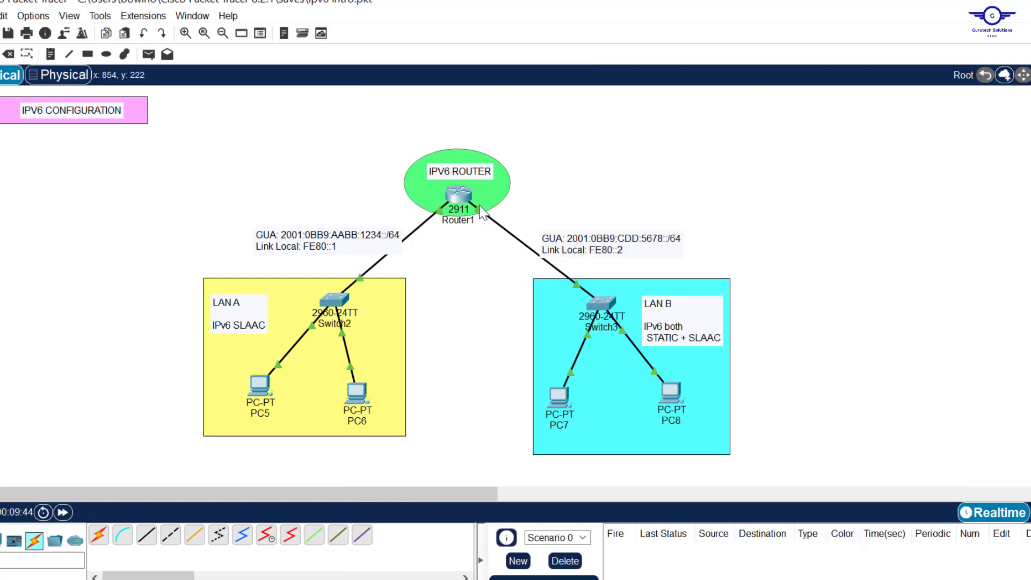
left_click(678, 395)
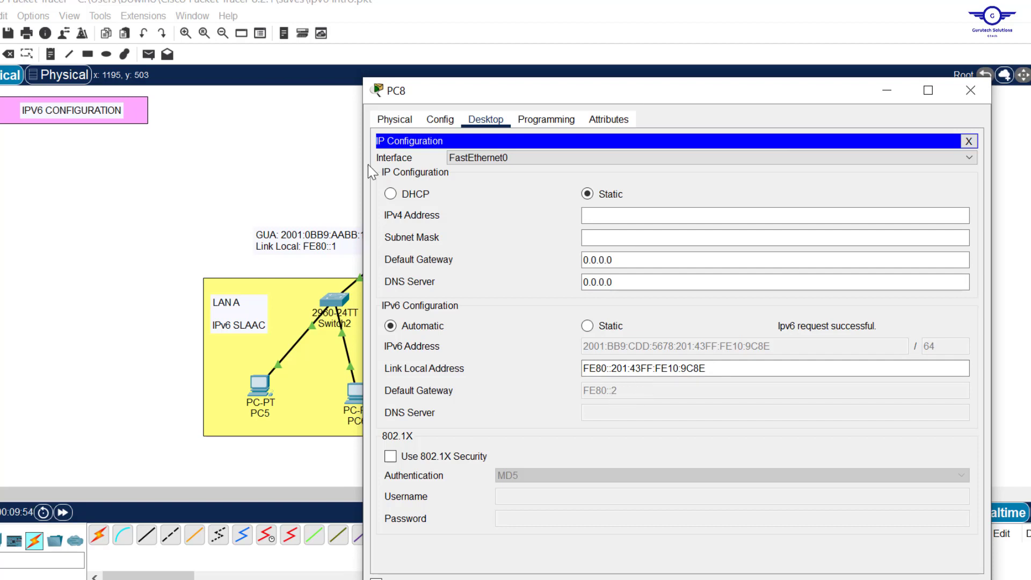
left_click(315, 188)
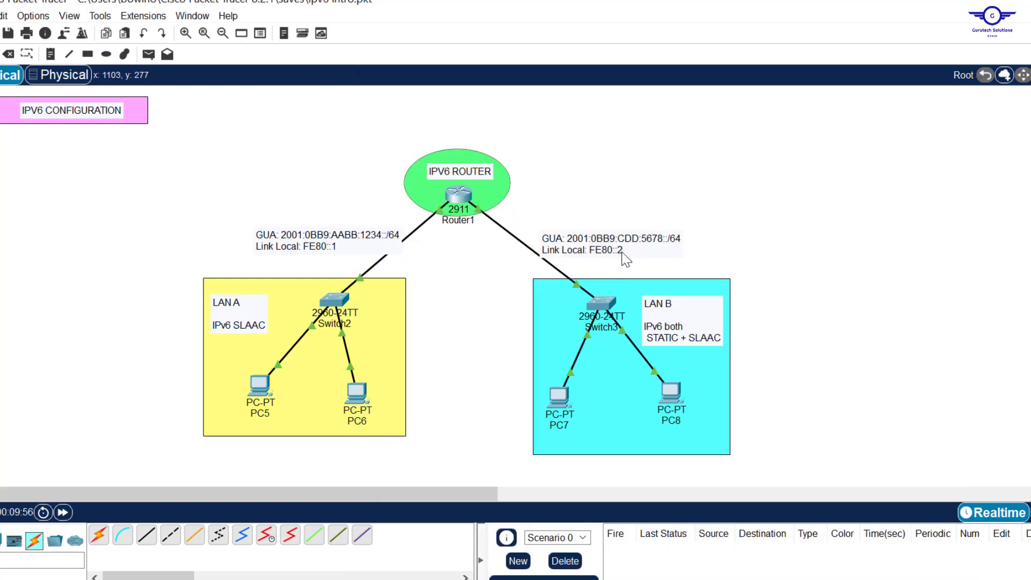
Set PC5's IPv6 configuration to automatic and return to the topology
left_click(259, 383)
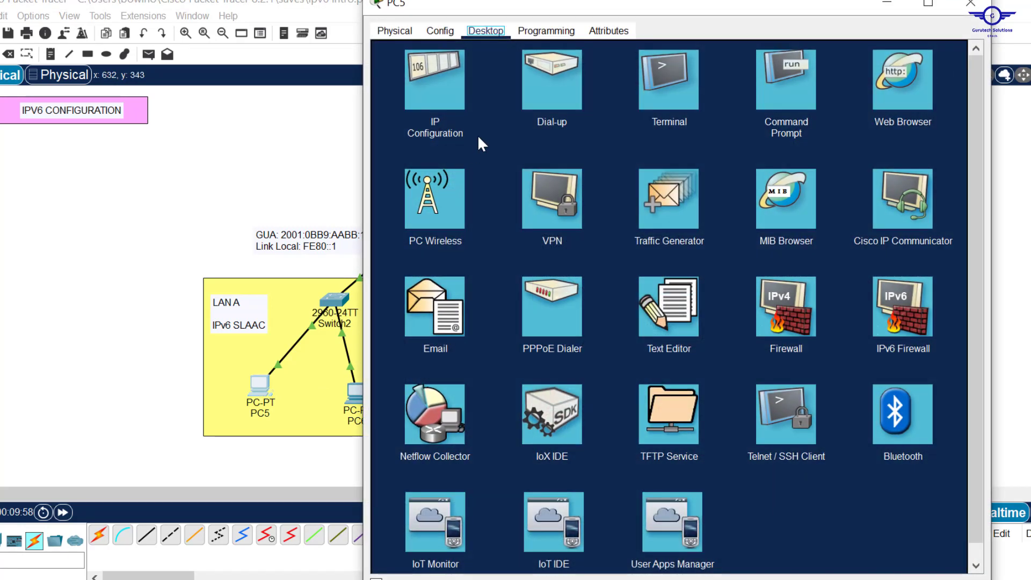
left_click(409, 89)
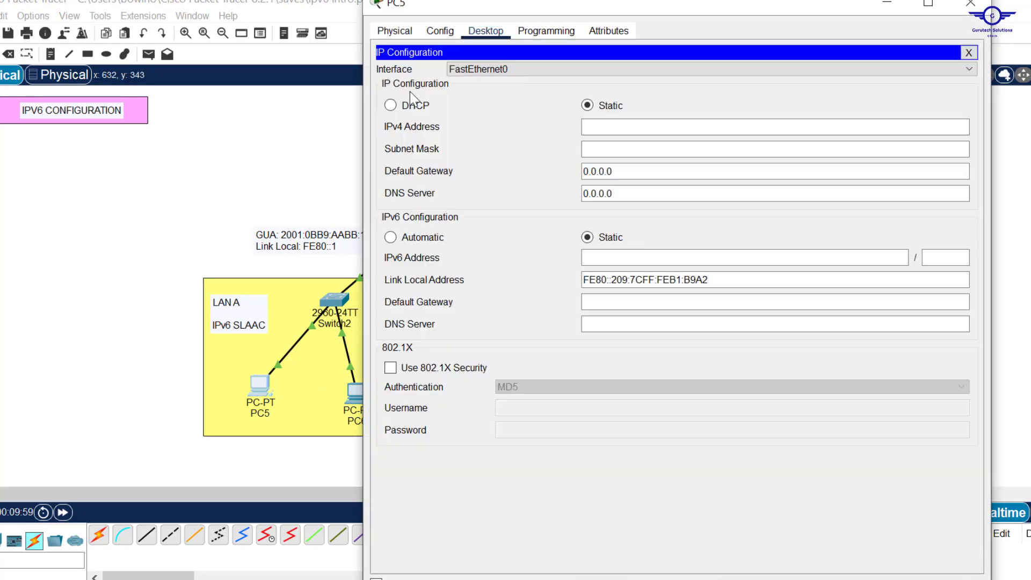
left_click(430, 240)
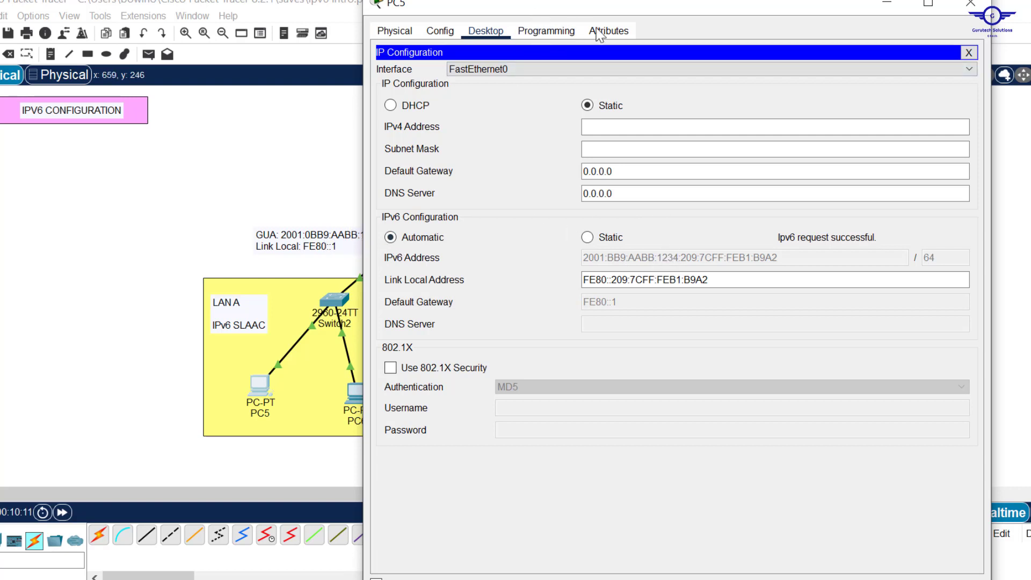
left_click_drag(531, 6, 597, 32)
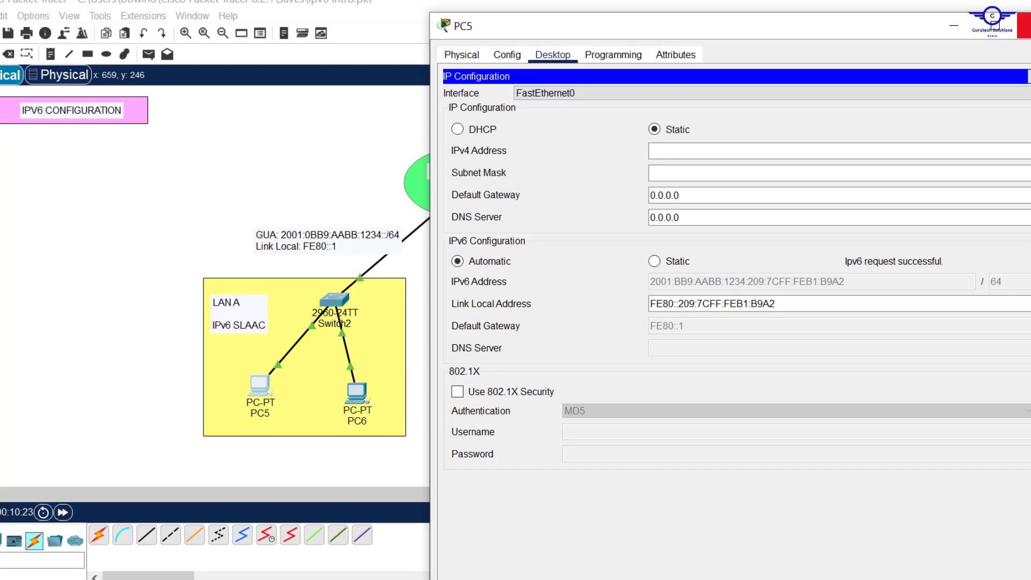
left_click(1023, 25)
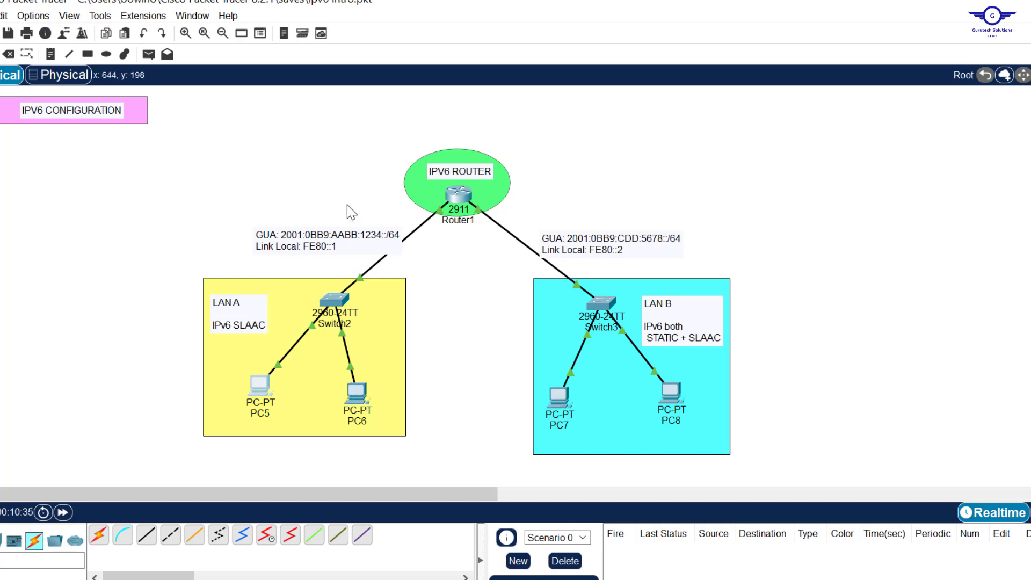
Assign PC6 the static IPv6 address 2001:0BB9:AABB:1234::10/64, copying the prefix from the LAN A topology note
left_click(364, 240)
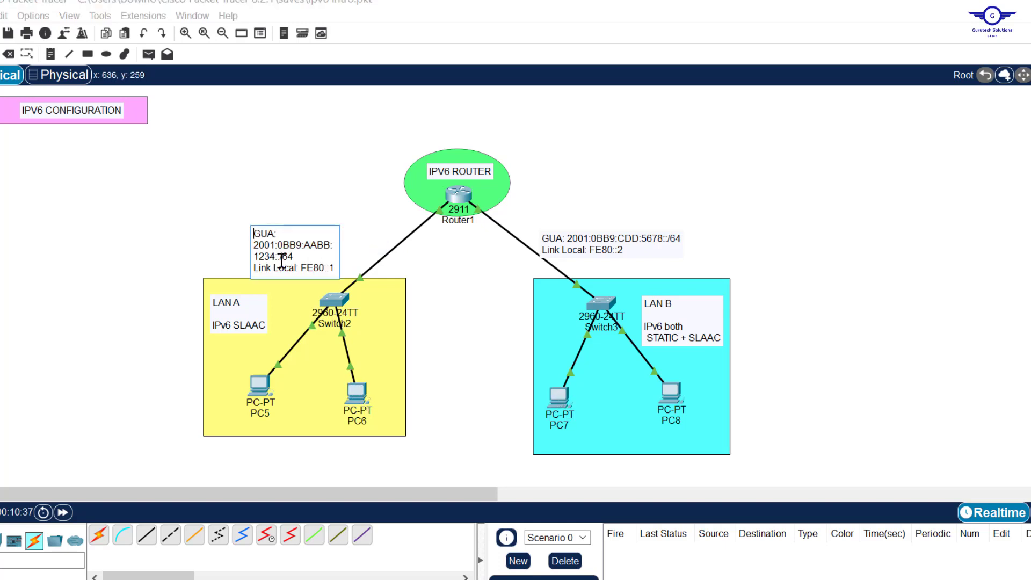
left_click_drag(281, 258, 251, 245)
key("ctrl+c")
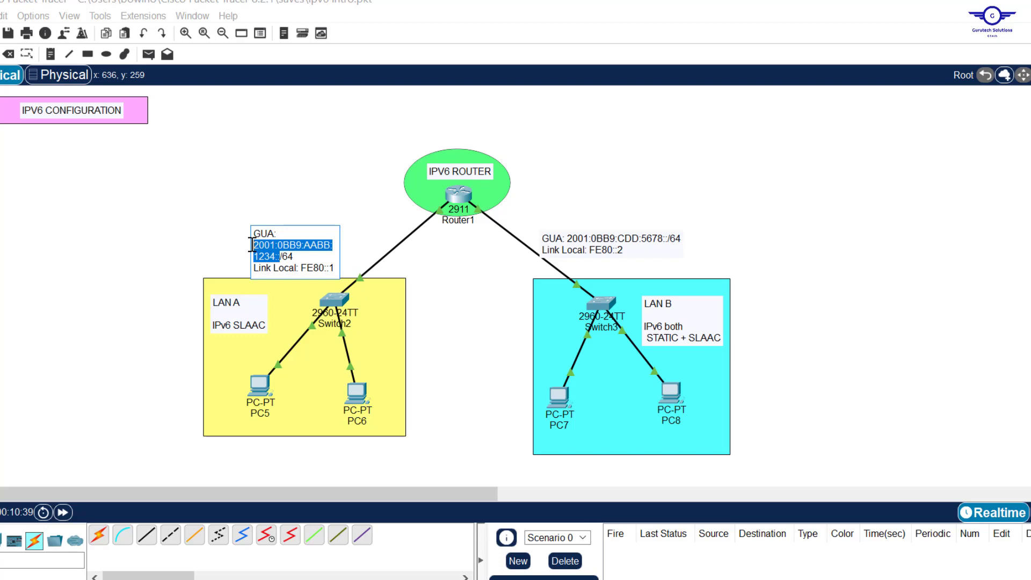
left_click(356, 392)
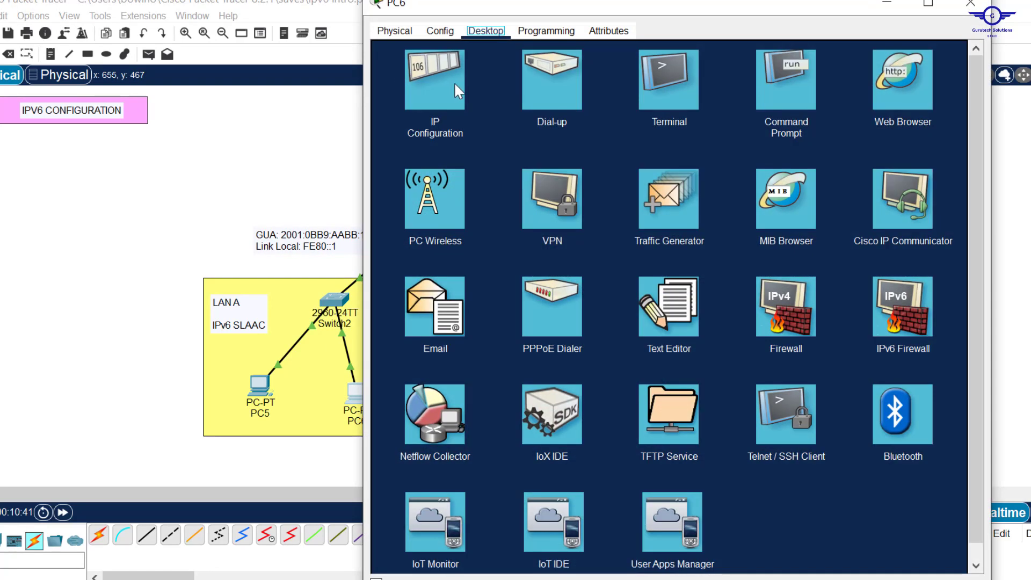
left_click(417, 85)
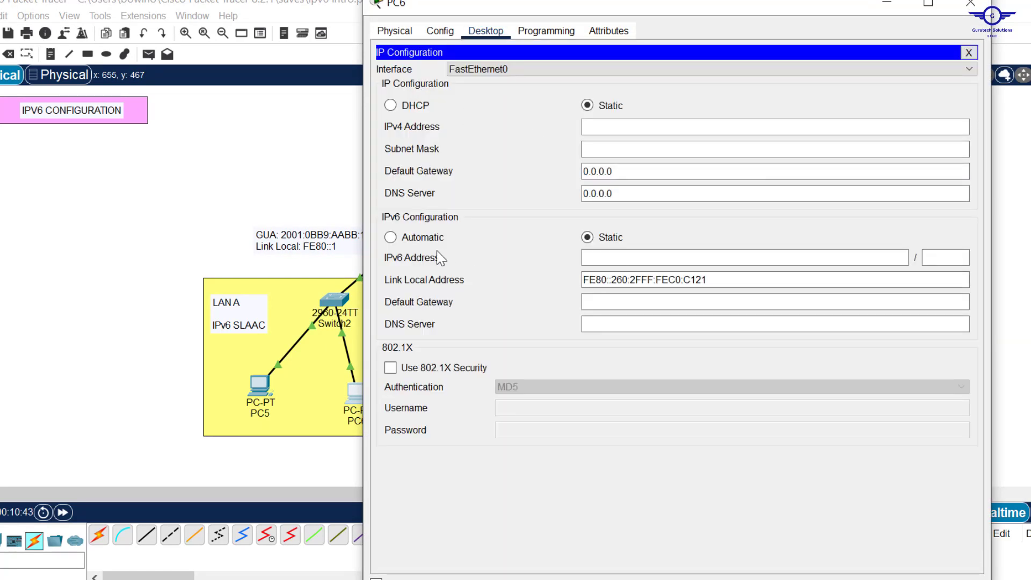
left_click(602, 260)
left_click(600, 260)
key("ctrl+v")
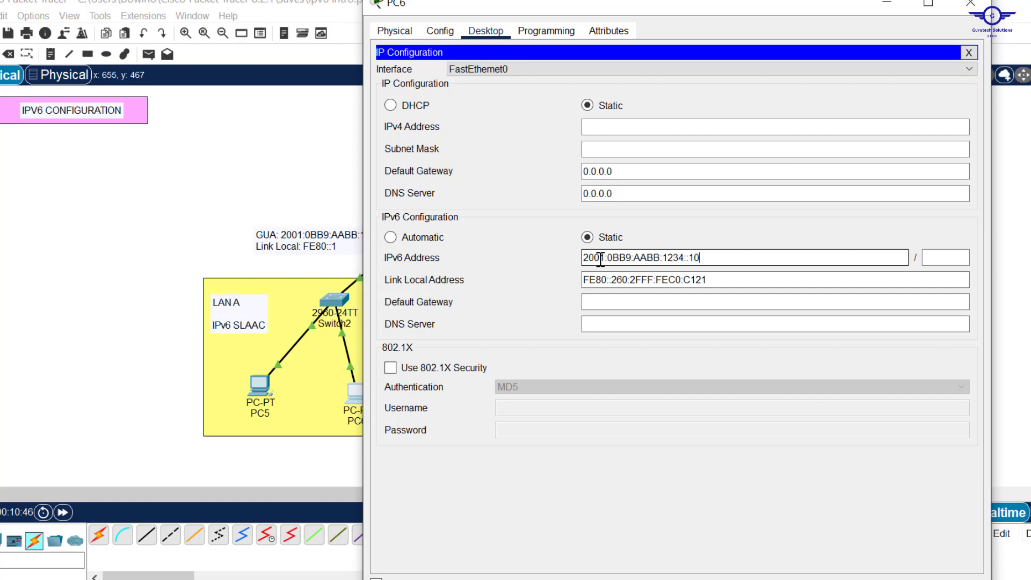
left_click(938, 255)
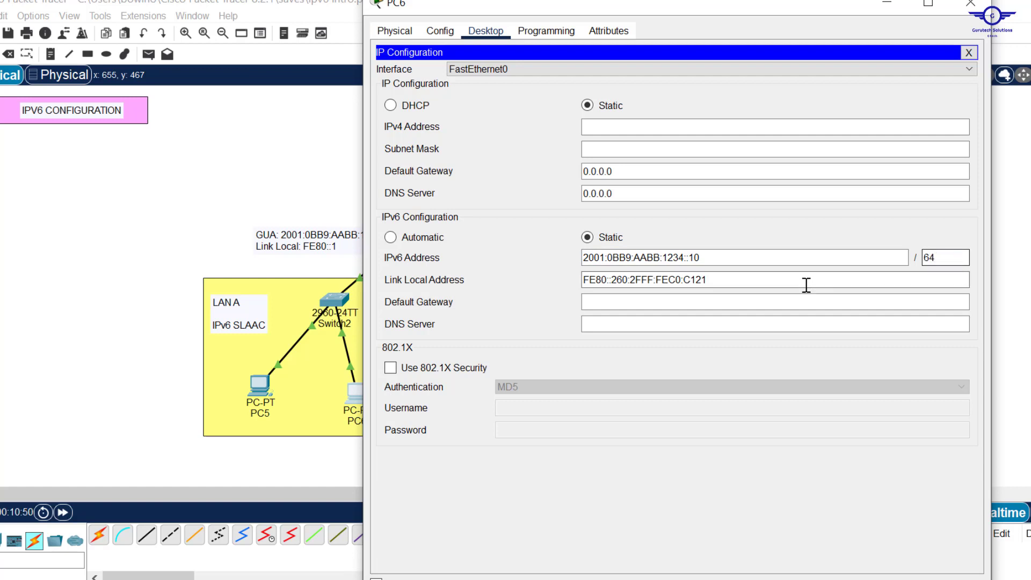
Set PC6's IPv6 default gateway to 2001:0BB9:AABB:1234::1 and close its configuration
left_click(709, 298)
key("ctrl+v")
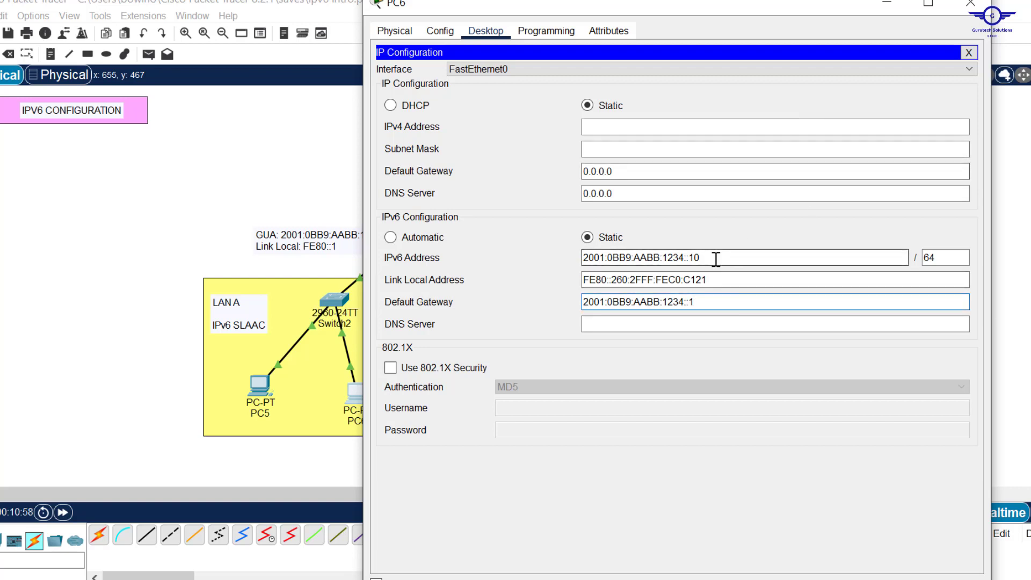
left_click(970, 3)
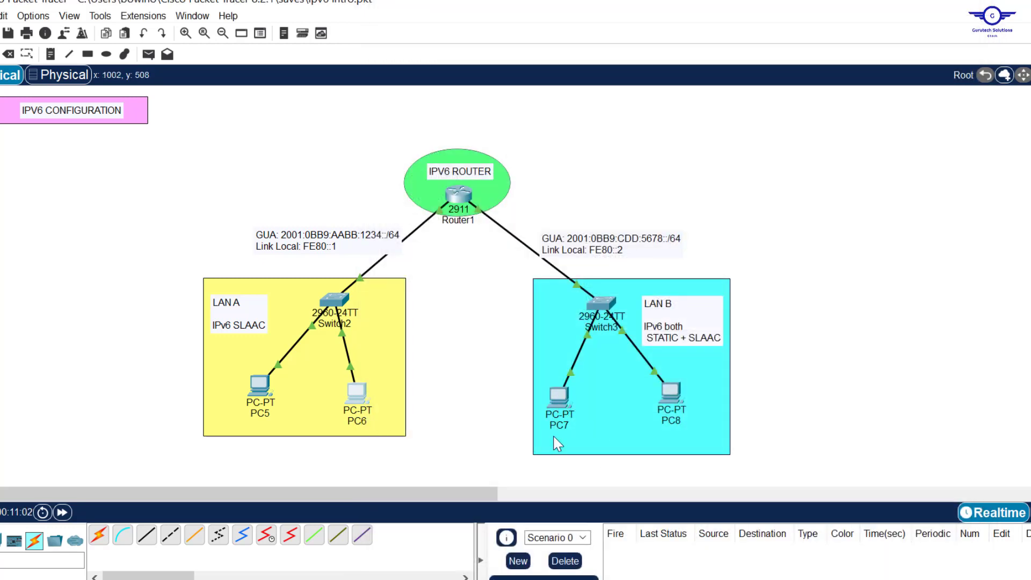
Assign PC7 the static IPv6 address 2001:0BB9:CDD:5678::10/64, copying the prefix from the LAN B topology note
double_click(654, 245)
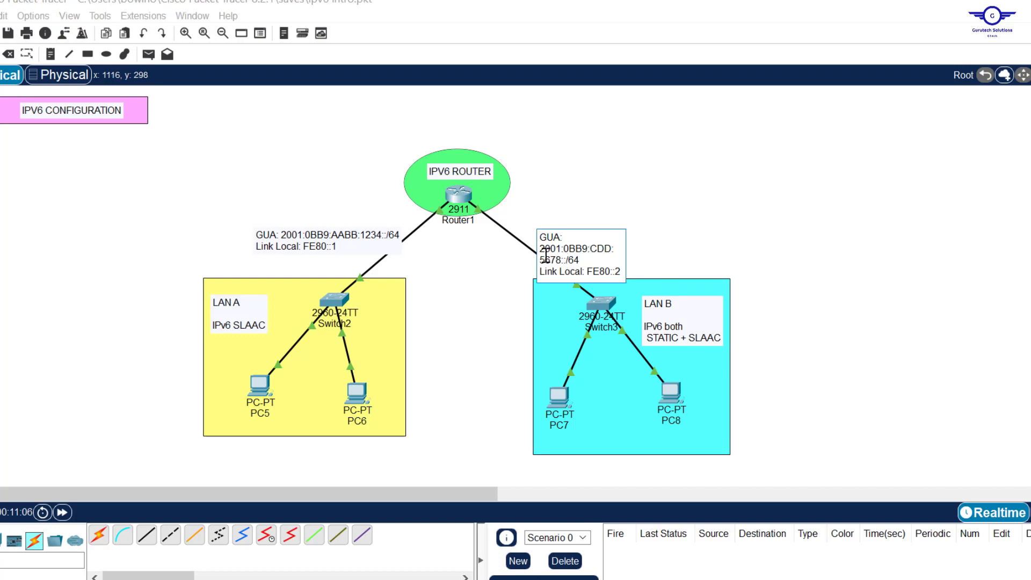
left_click_drag(564, 260, 538, 252)
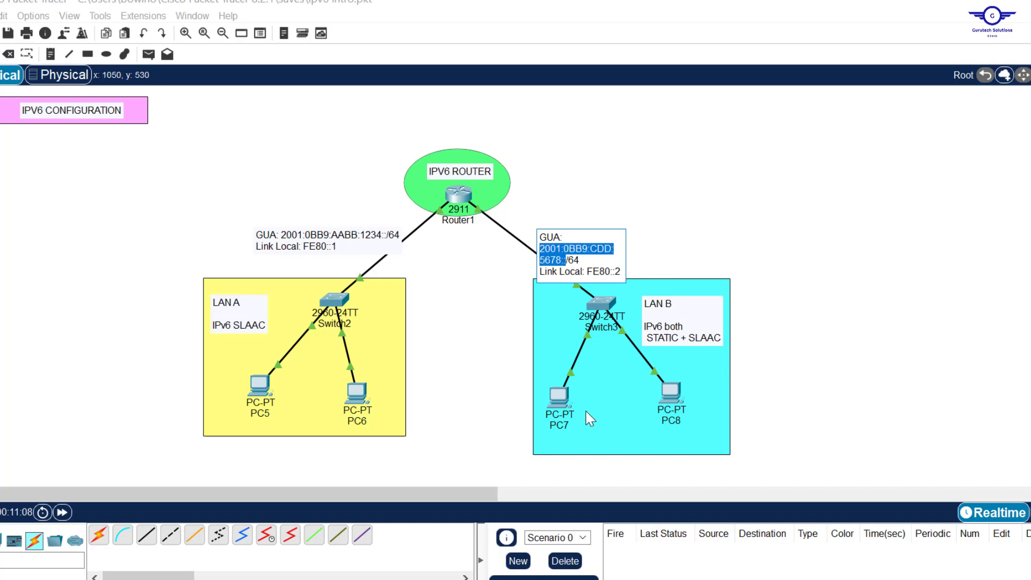
left_click(558, 397)
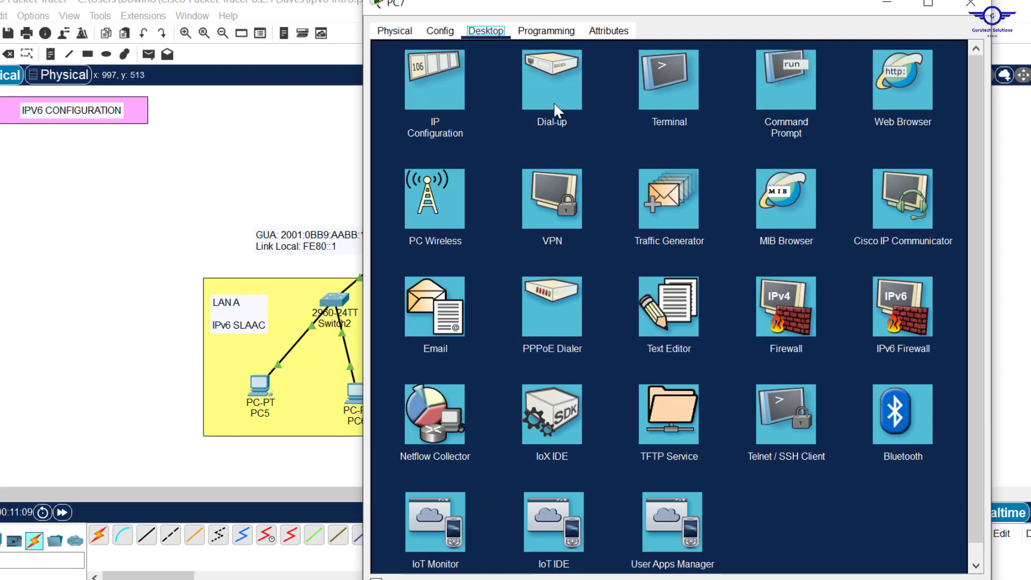
left_click(447, 95)
left_click(596, 258)
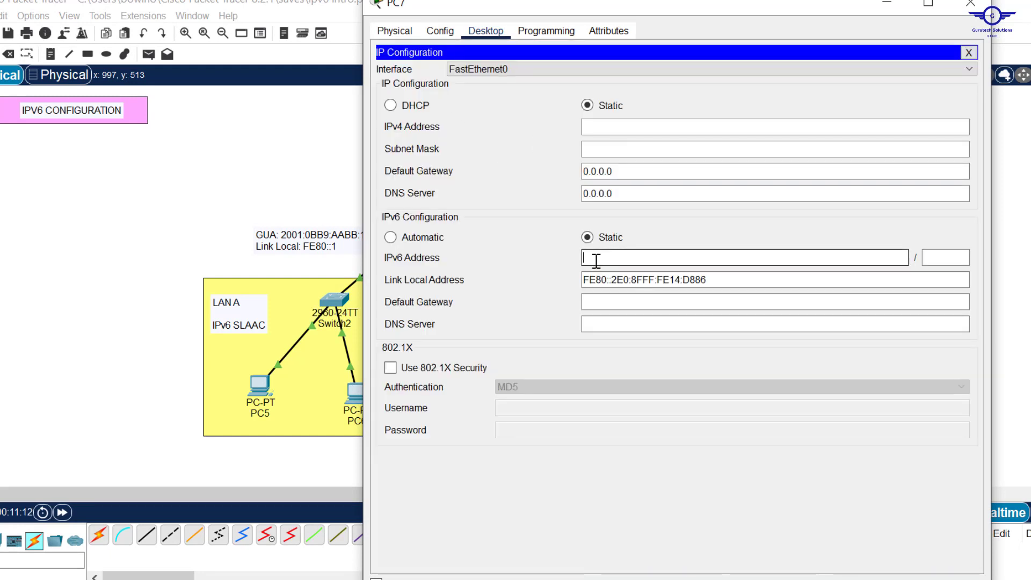
type("2001:0BB9:CDD:5678::")
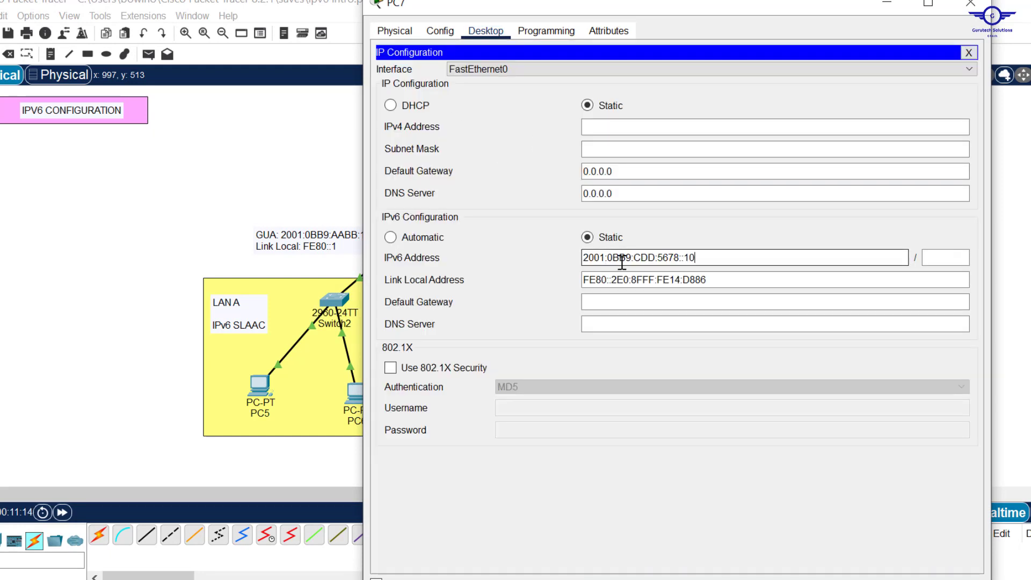
left_click(944, 257)
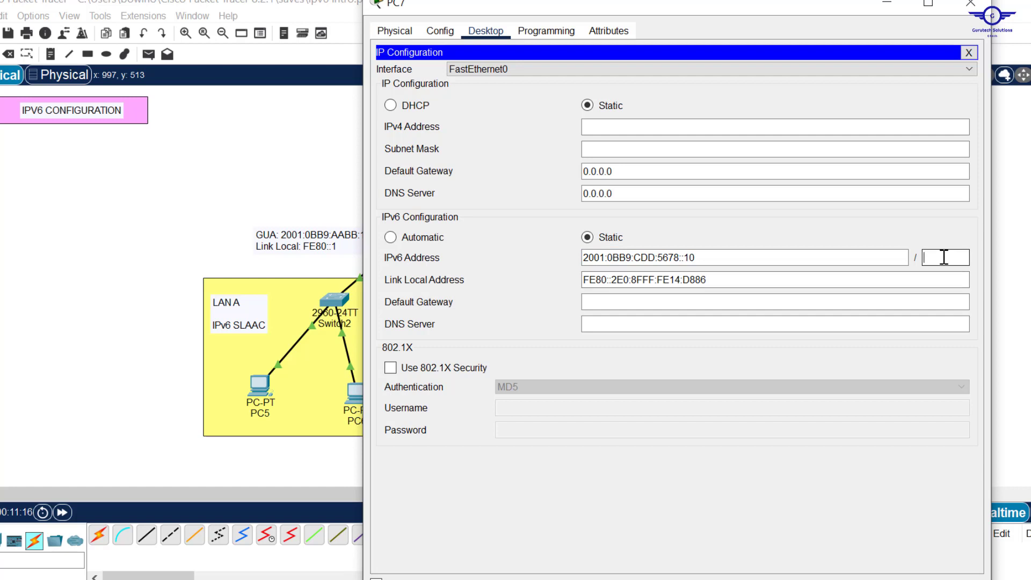
Set PC7's IPv6 default gateway to 2001:0BB9:CDD:5678::1 and close its configuration
left_click(667, 299)
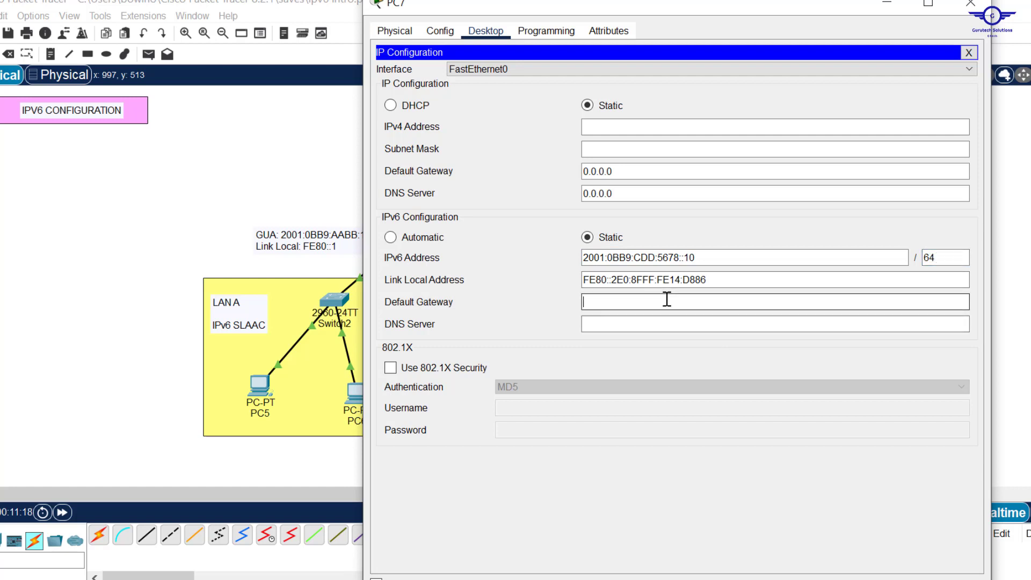
type("2001:0BB9:CDD:5678::")
left_click(971, 4)
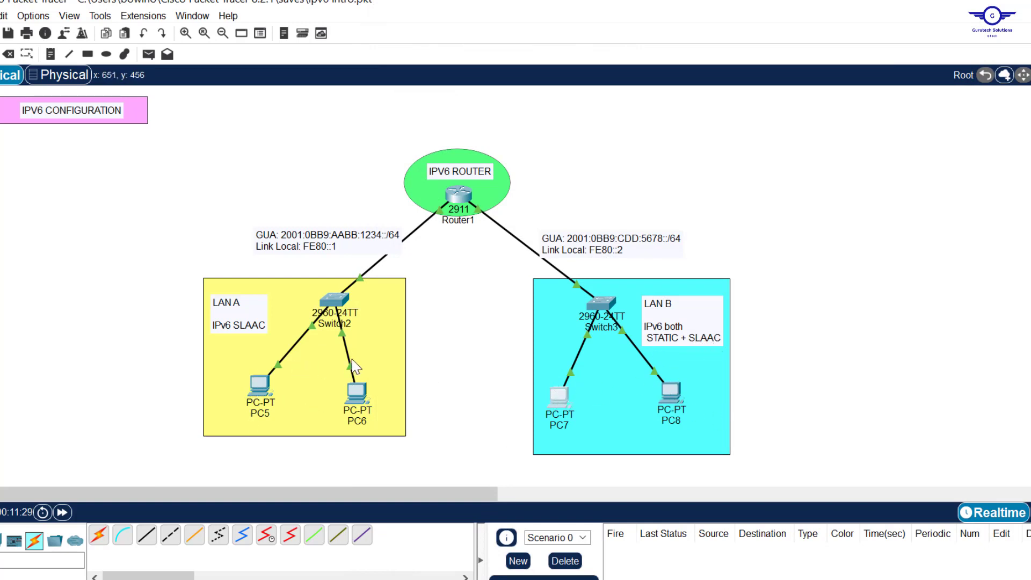
Copy PC7's IPv6 address from its IP configuration and return to the topology
mouse_move(363, 402)
left_click(555, 392)
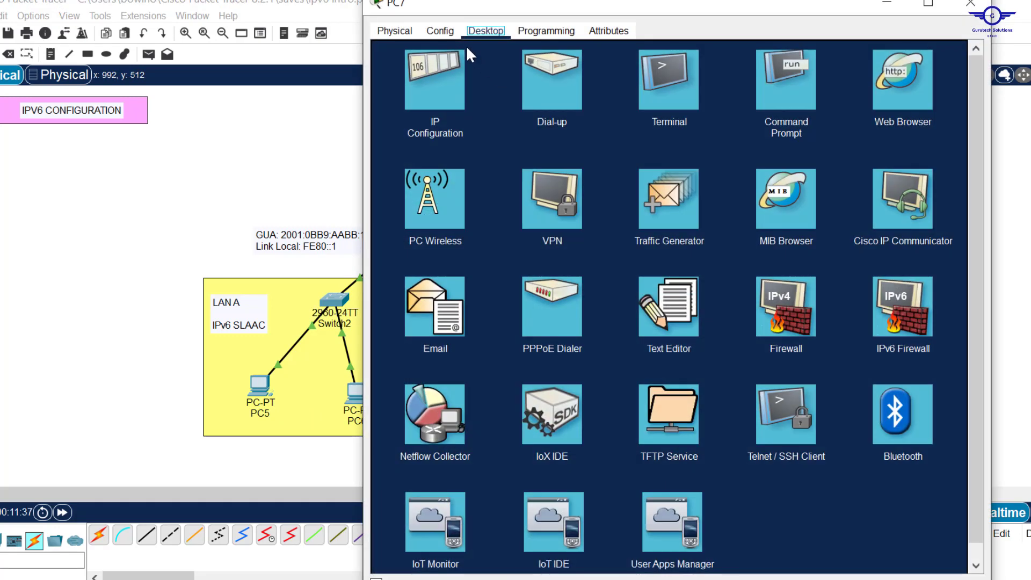
left_click(458, 100)
left_click_drag(696, 257, 561, 251)
key("ctrl+c")
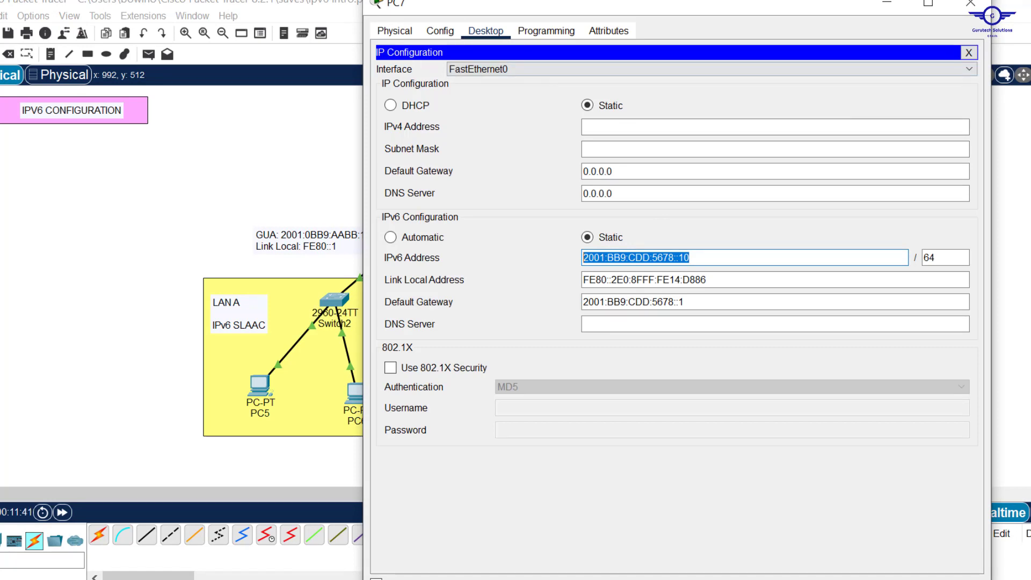
left_click(970, 3)
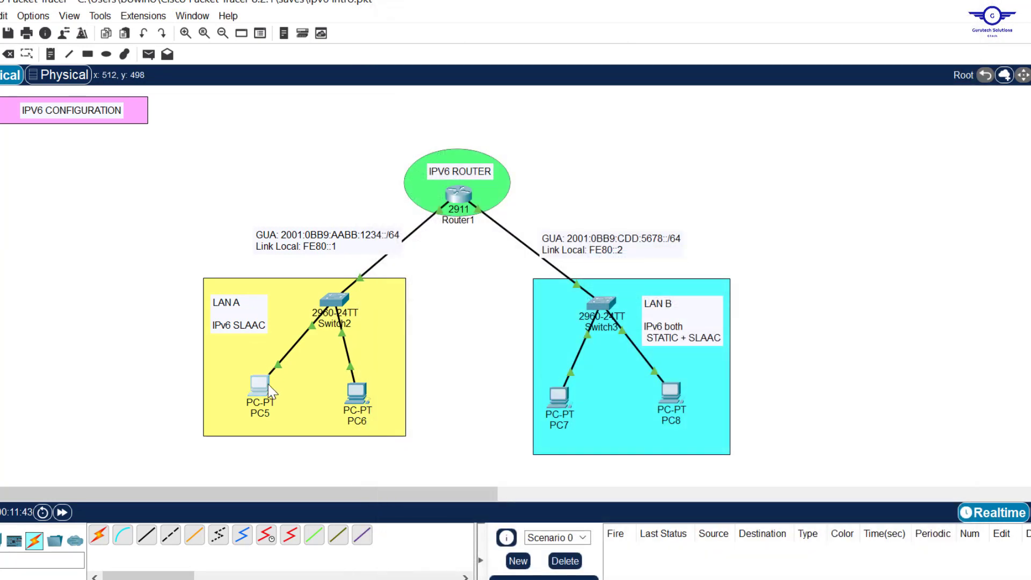
Ping PC7's IPv6 address 2001:BB9:CDD:5678::10 from PC5's command prompt
left_click(269, 384)
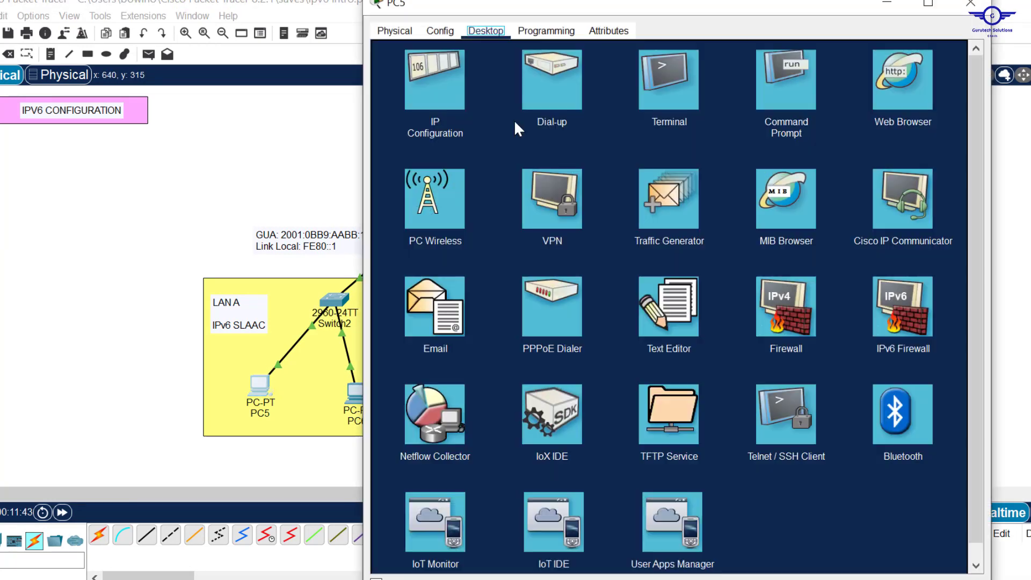
left_click(764, 64)
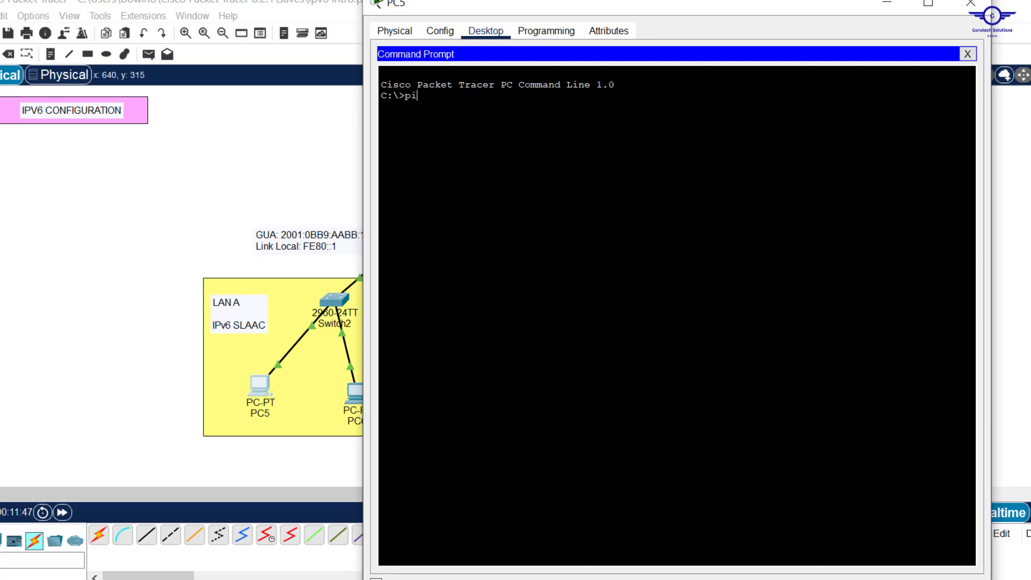
type("ping")
right_click(532, 119)
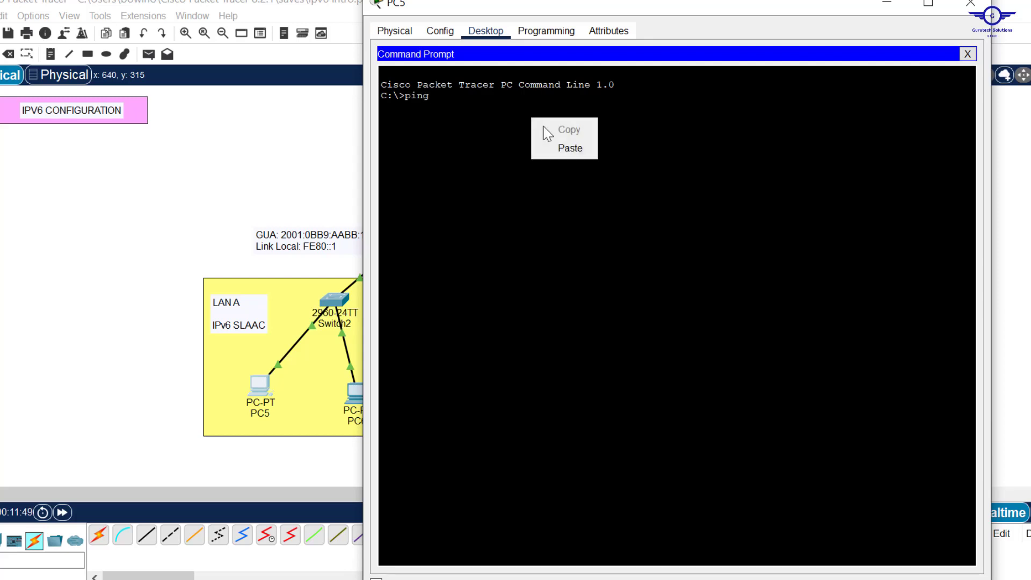
left_click(577, 150)
key("Return")
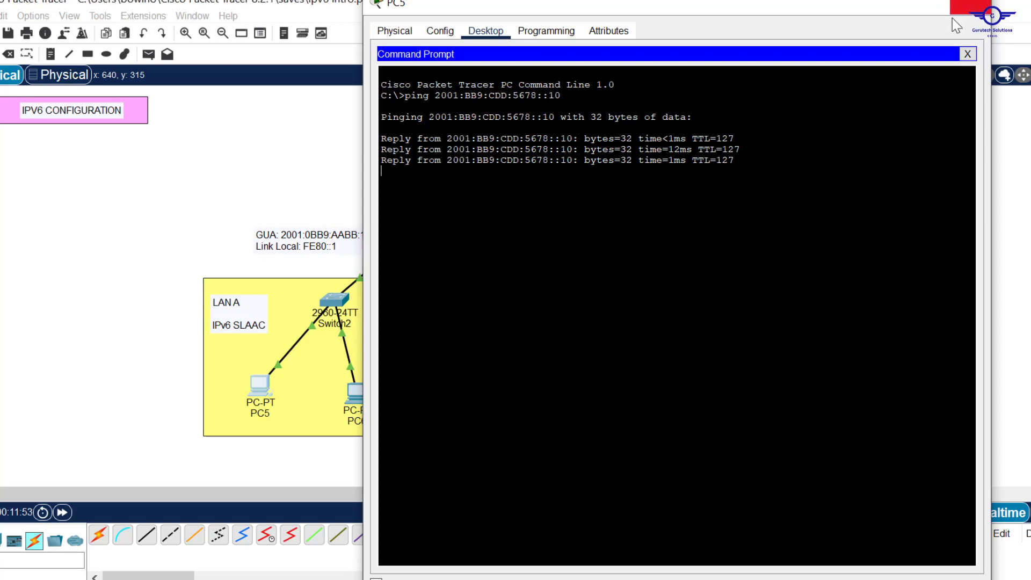
Check PC6's IPv6 configuration and ping PC7's IPv6 address 2001:BB9:CDD:5678::10 from PC6's command prompt
left_click(970, 4)
left_click(354, 397)
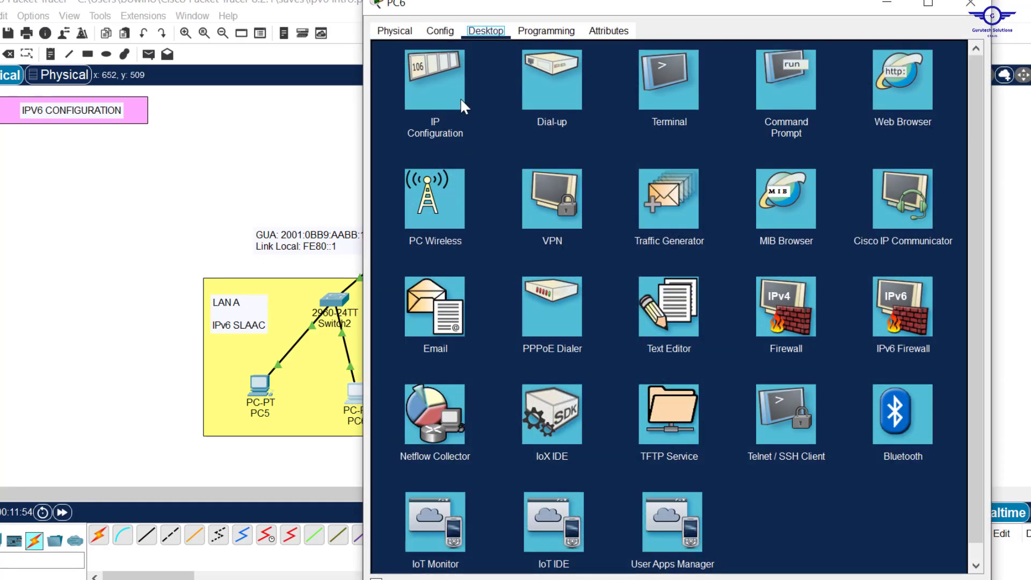
left_click(458, 94)
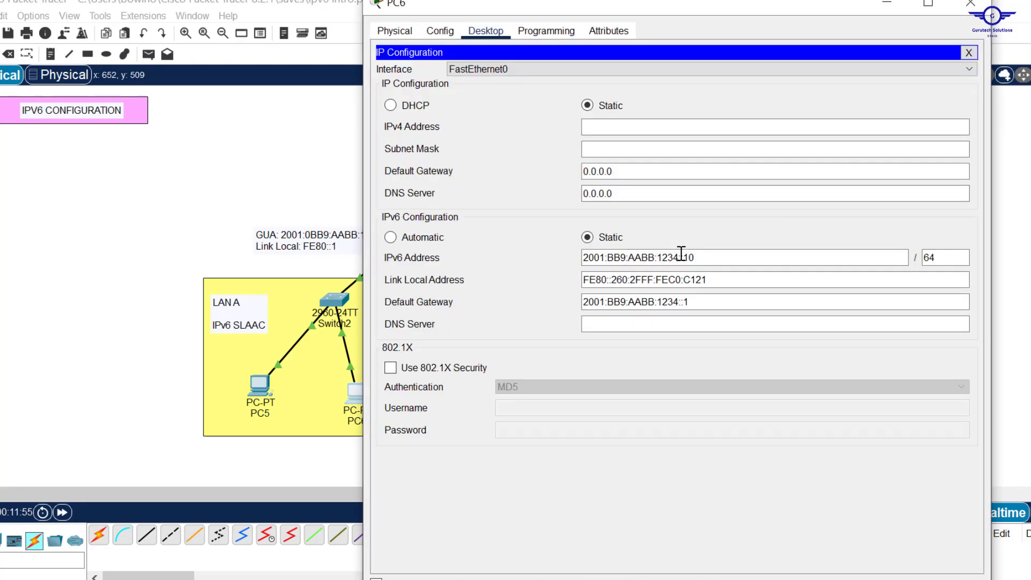
left_click(966, 53)
left_click(791, 90)
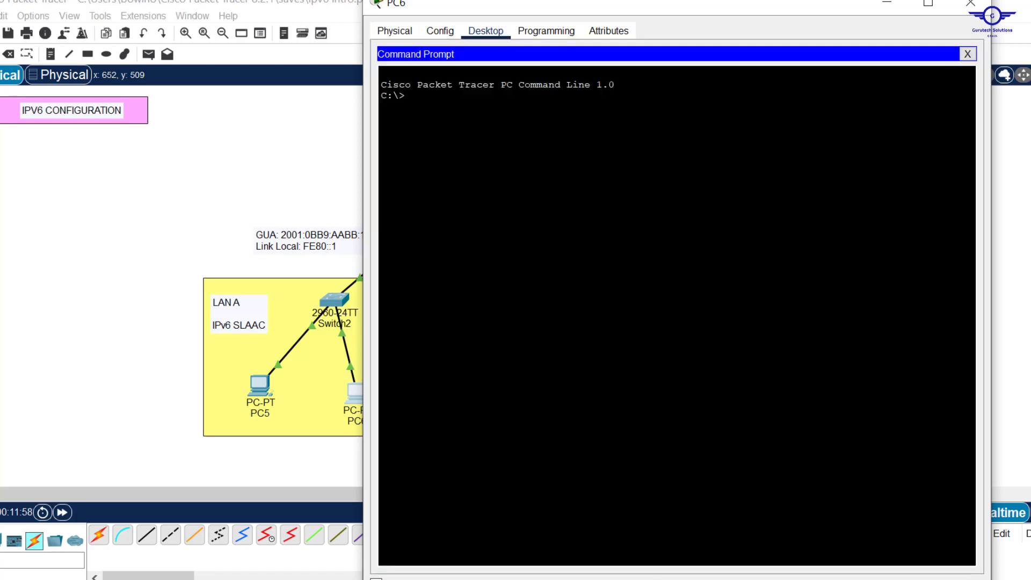
type("ping")
right_click(612, 140)
left_click(635, 173)
key("Return")
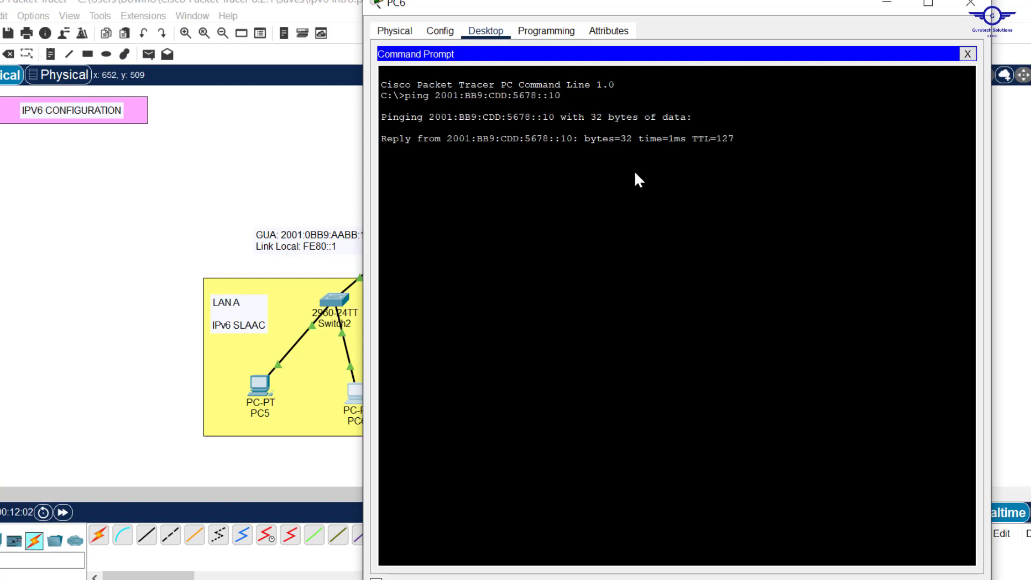
left_click(970, 3)
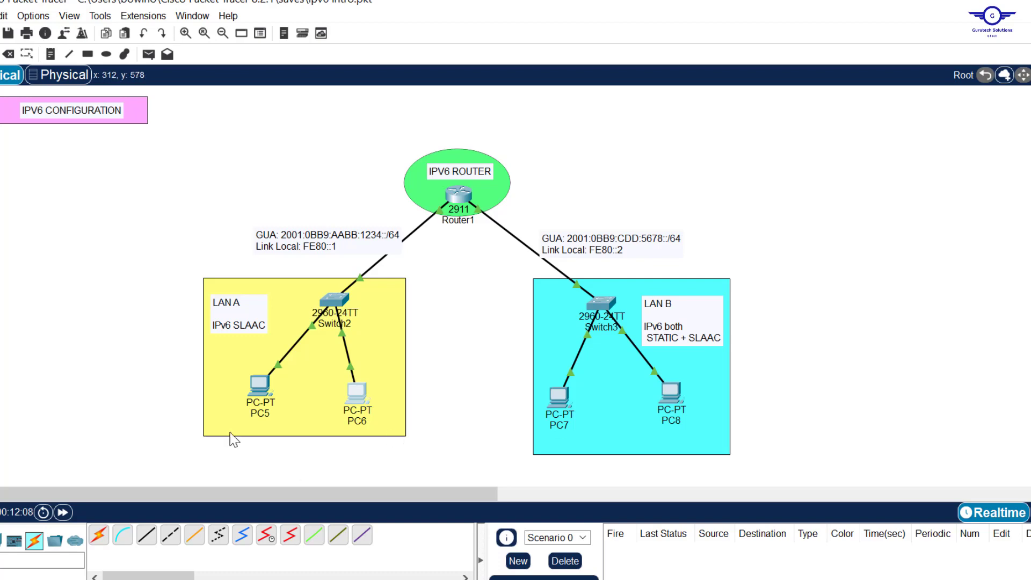
Switch PC6's IPv6 configuration to Automatic so it gets its address by SLAAC, and return to the topology
left_click(357, 390)
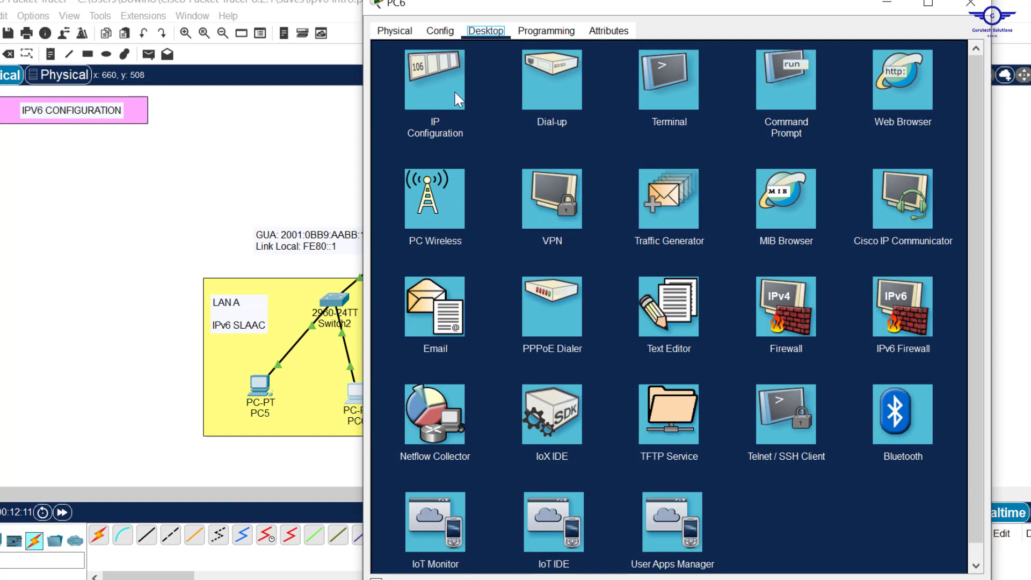
left_click(436, 70)
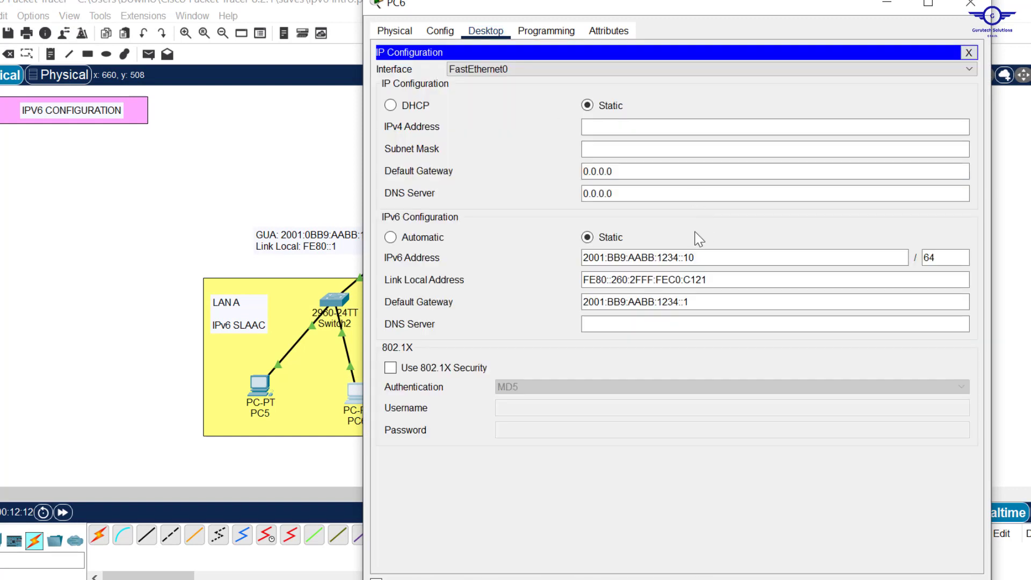
left_click(410, 237)
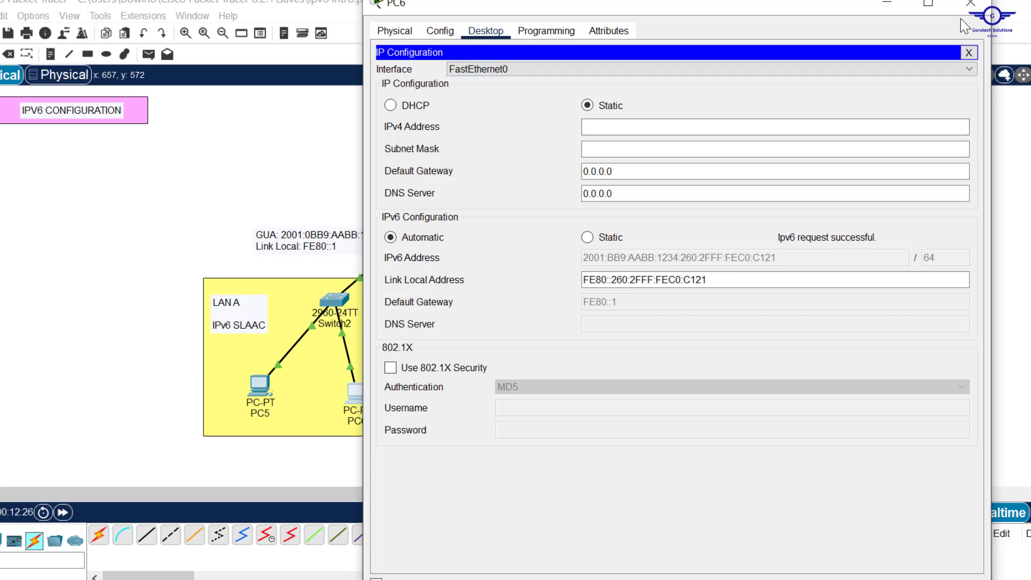
left_click(970, 4)
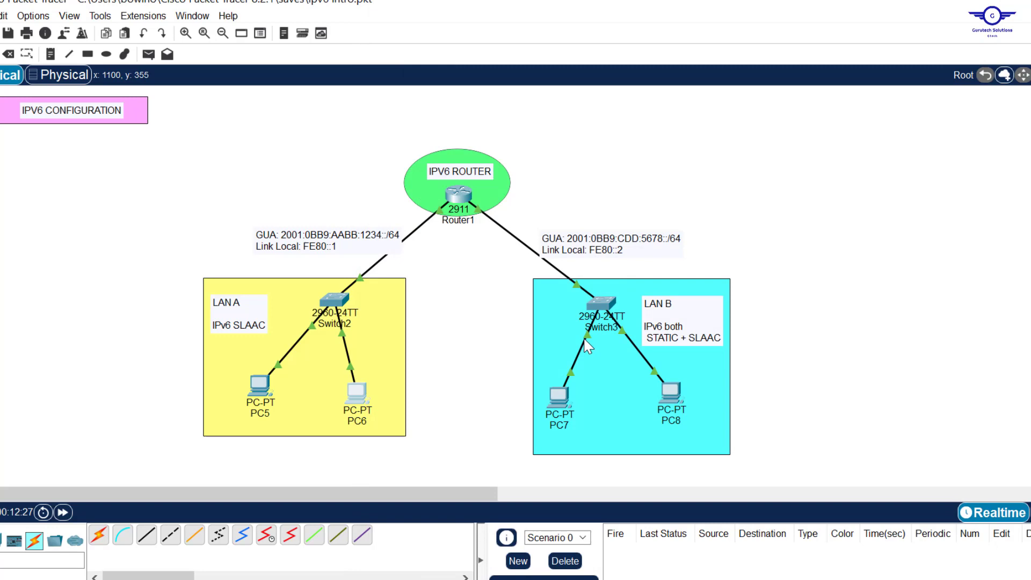
Switch PC7's IPv6 configuration to Automatic to obtain its address by SLAAC, and close its window
left_click(561, 400)
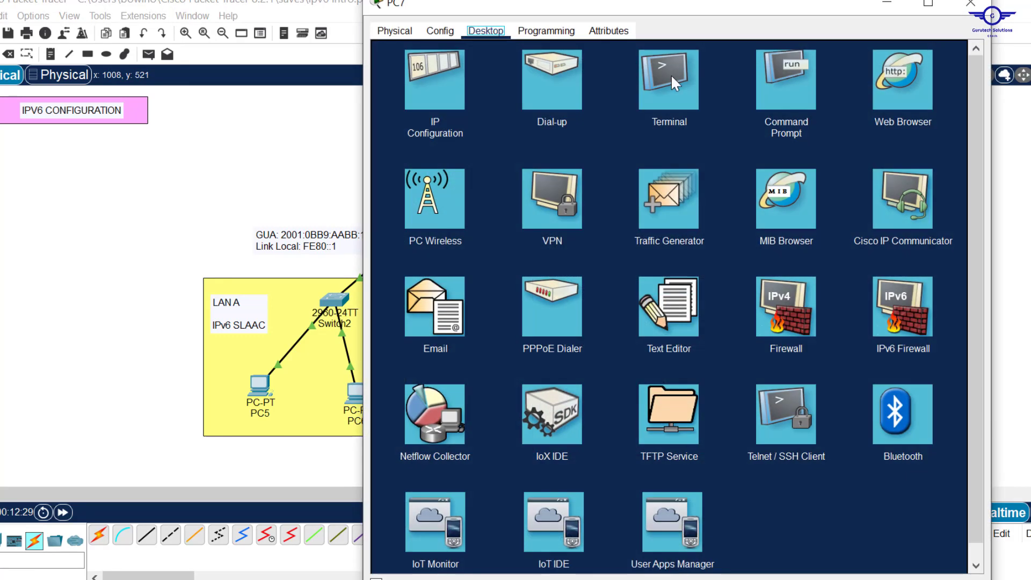
left_click(421, 83)
left_click(416, 242)
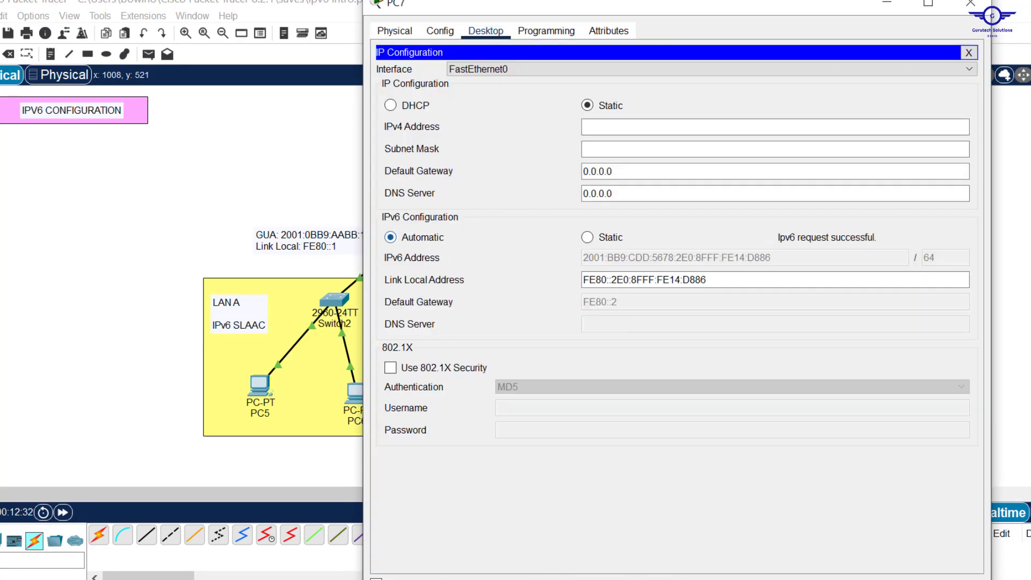
left_click(970, 3)
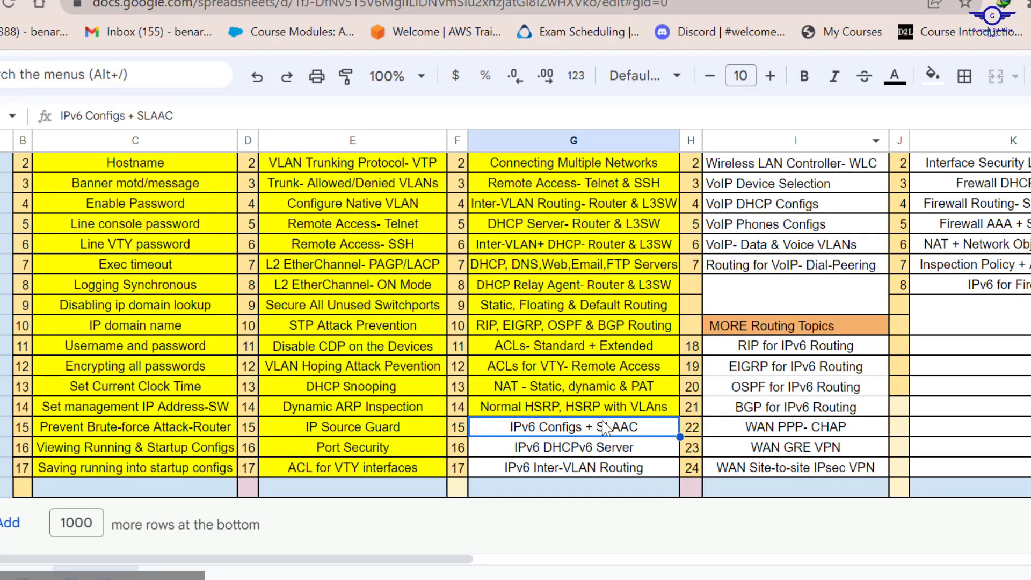
In the Google Sheets topic list, fill the "IPv6 Configs + SLAAC" cell with yellow to mark it as covered
left_click(932, 86)
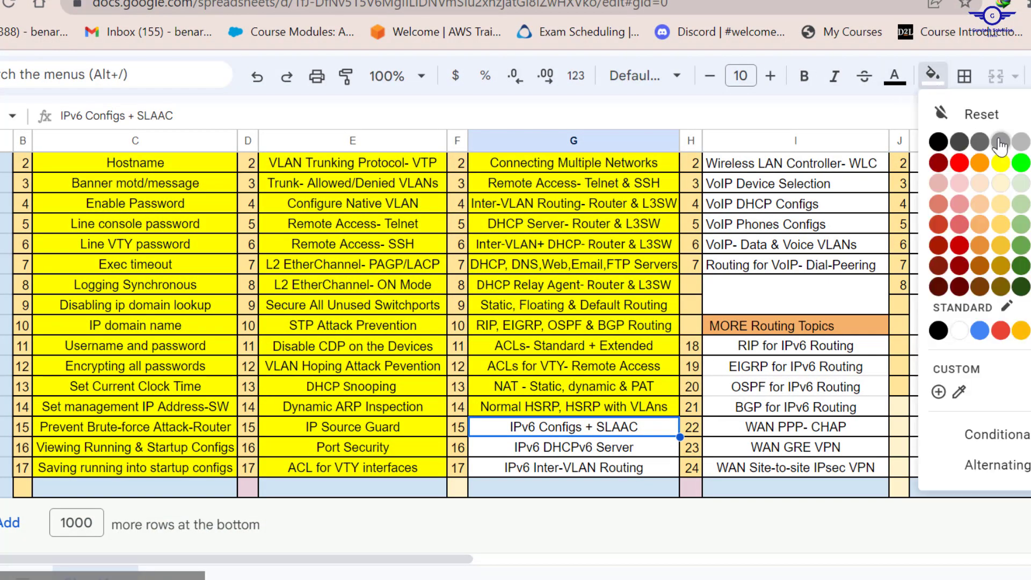
left_click(998, 164)
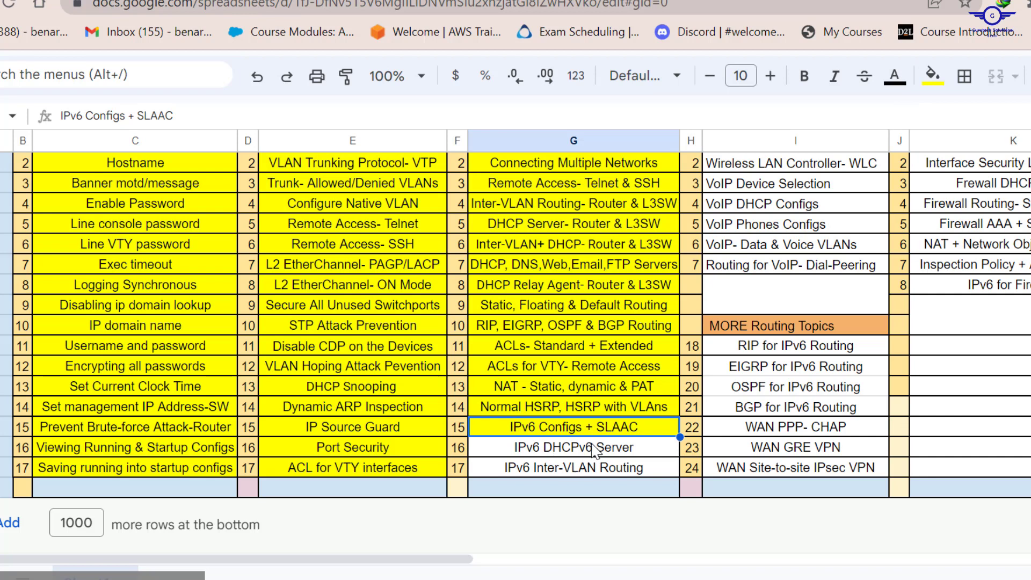